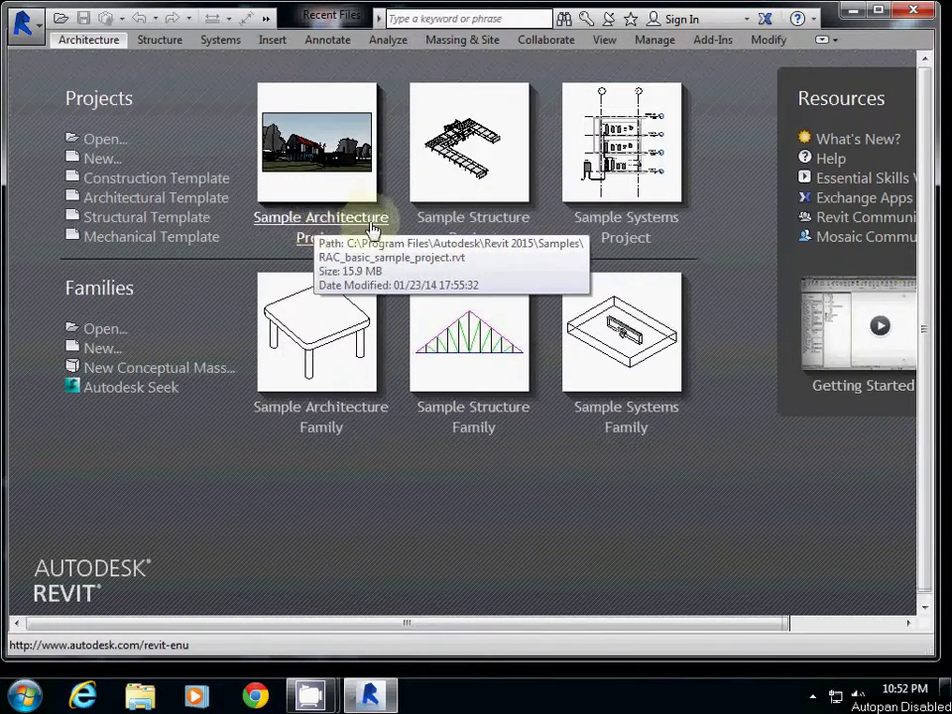
- Open the Sample Architecture Project and create a default 3D view of the house
mouse_move(333, 230)
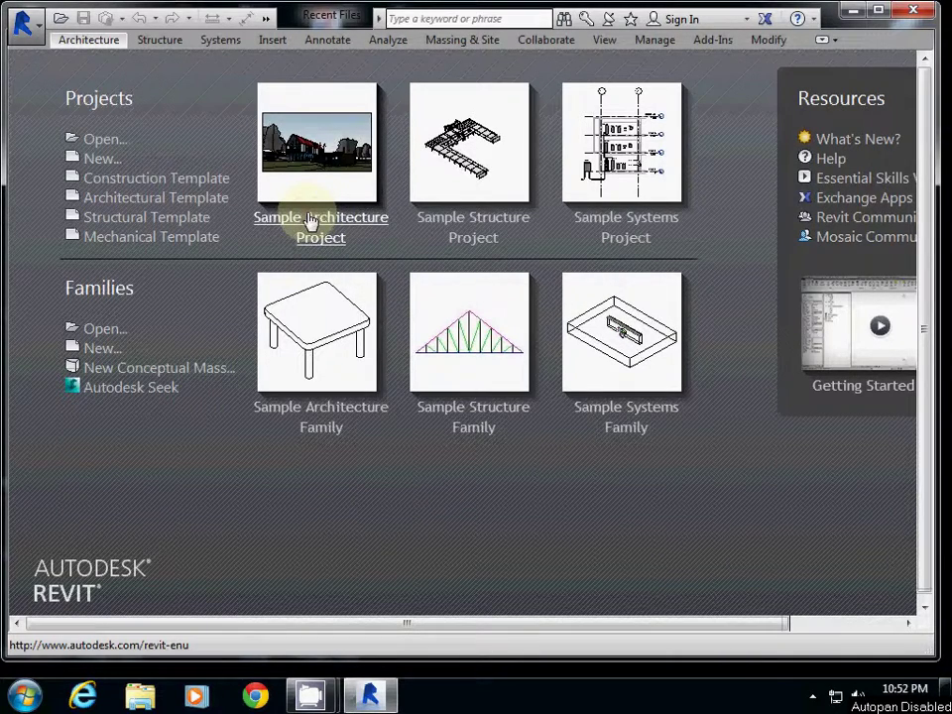
click(310, 220)
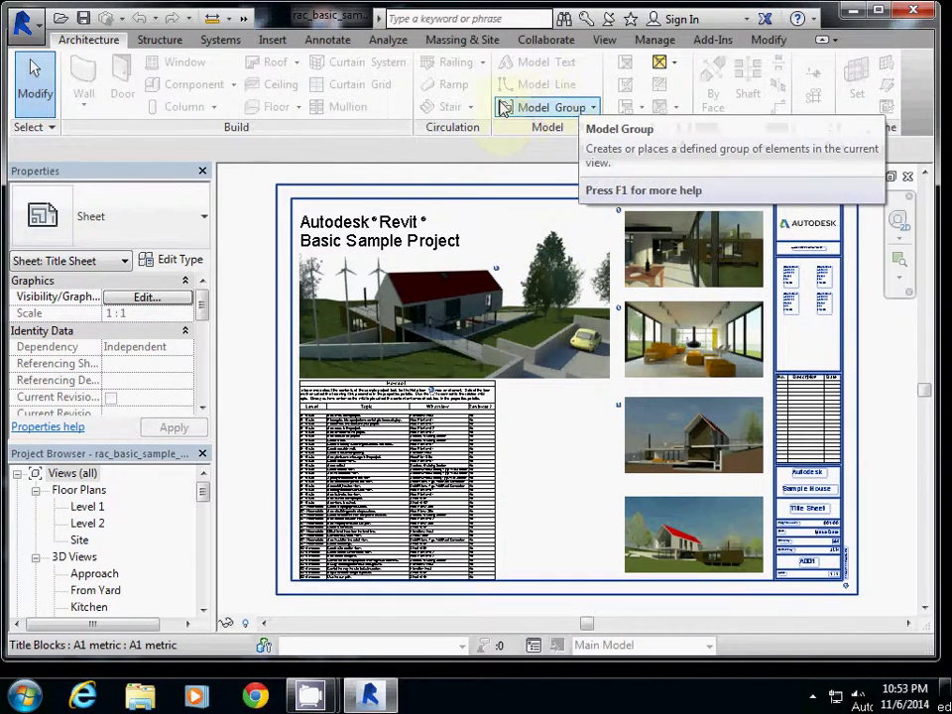
click(606, 42)
click(325, 75)
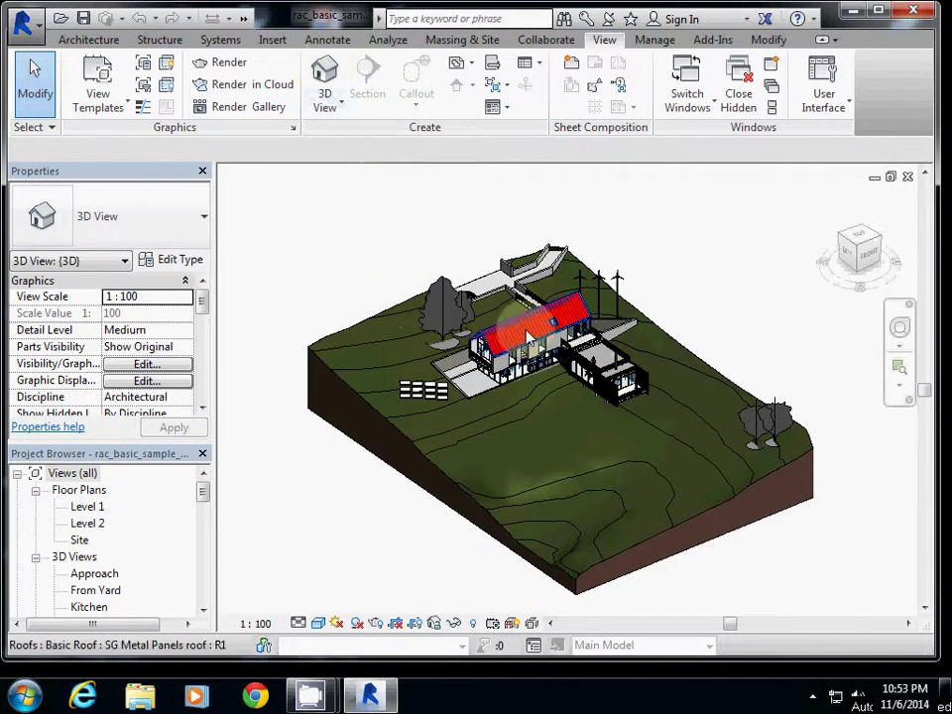
- Zoom in on the house and switch shadows on in the 3D view
scroll(544, 352, up, 2)
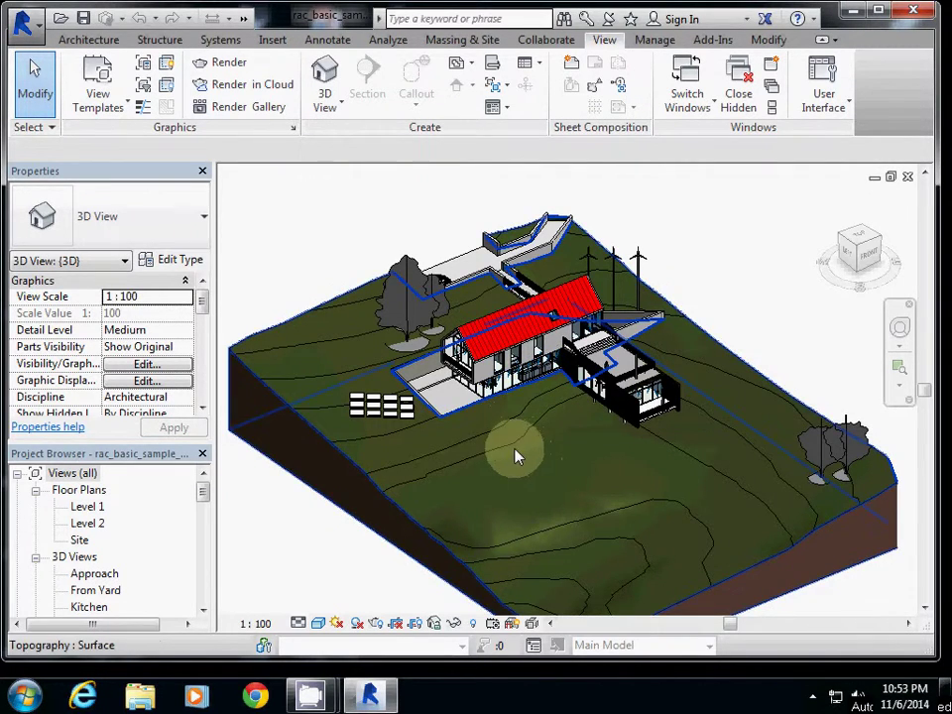
click(357, 627)
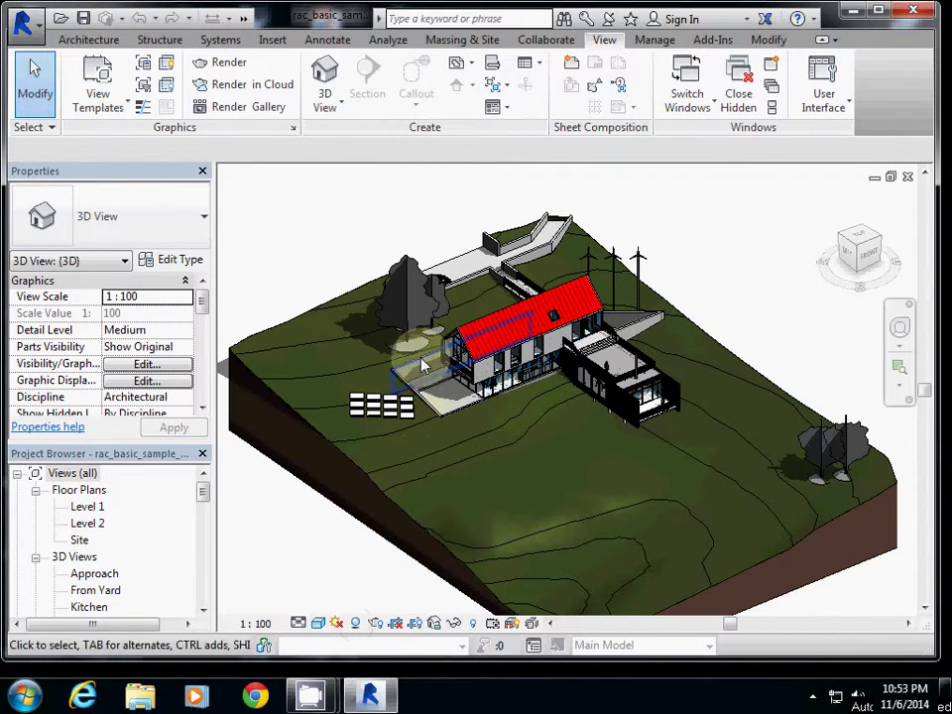
scroll(414, 359, up, 2)
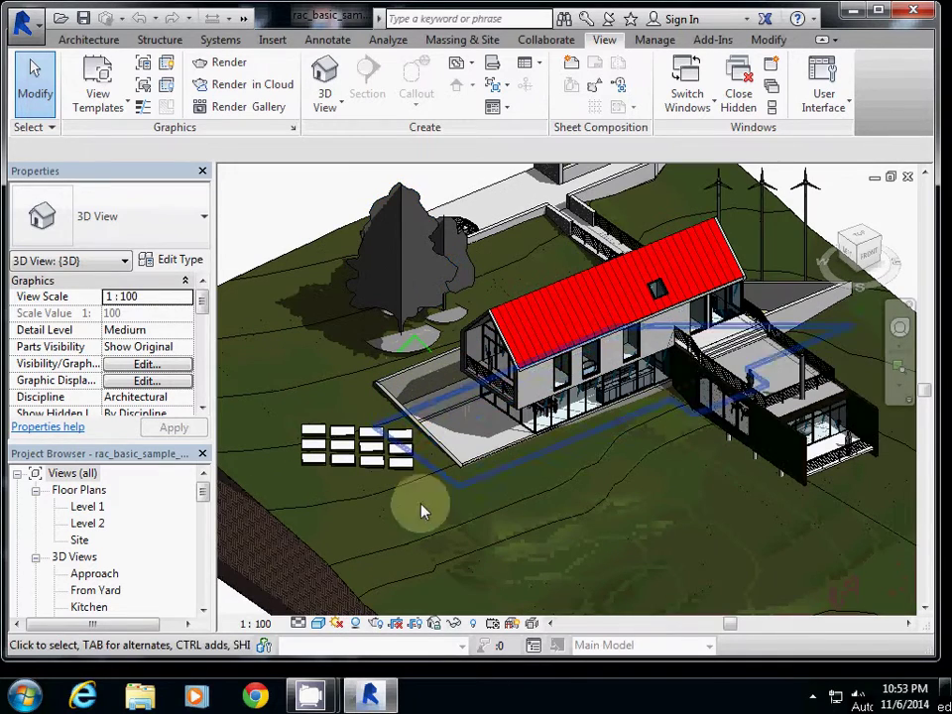
- Turn the sun path on with current settings and orbit to see the whole compass ring
click(337, 625)
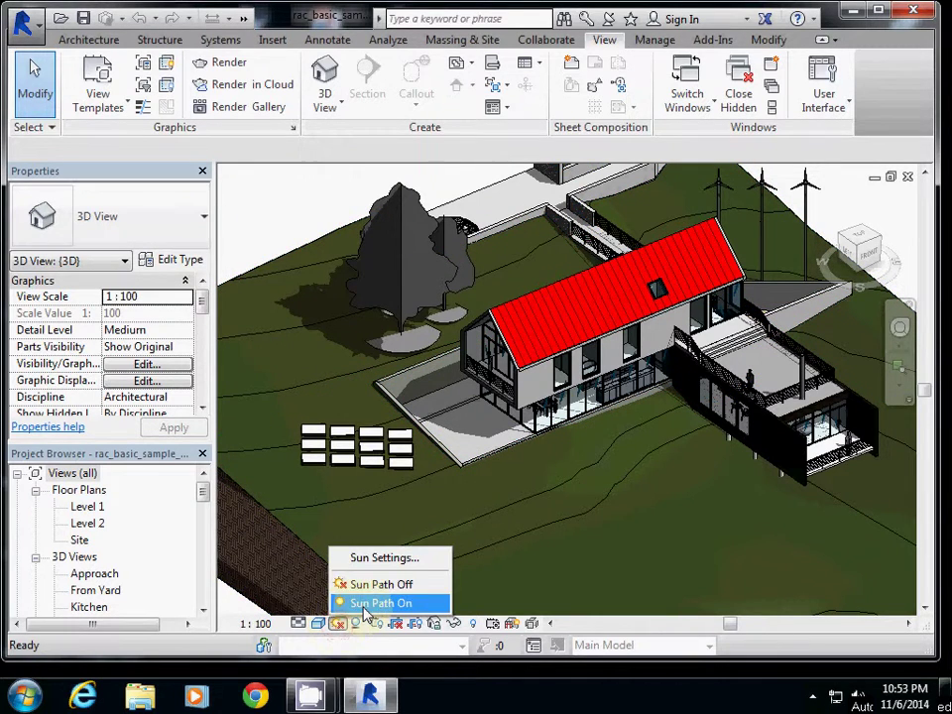
click(359, 603)
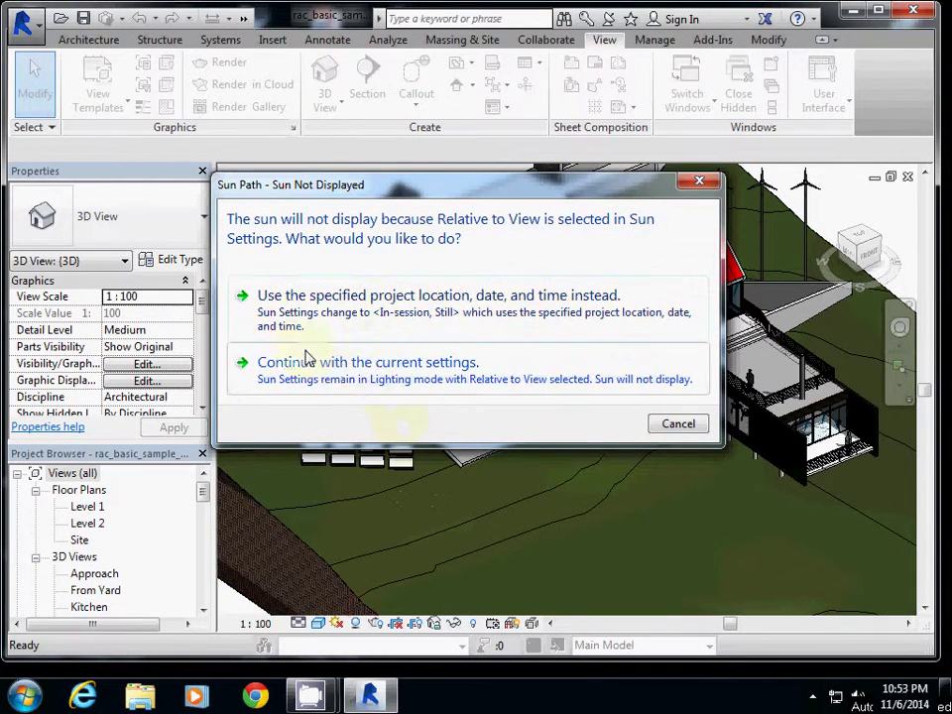
click(349, 379)
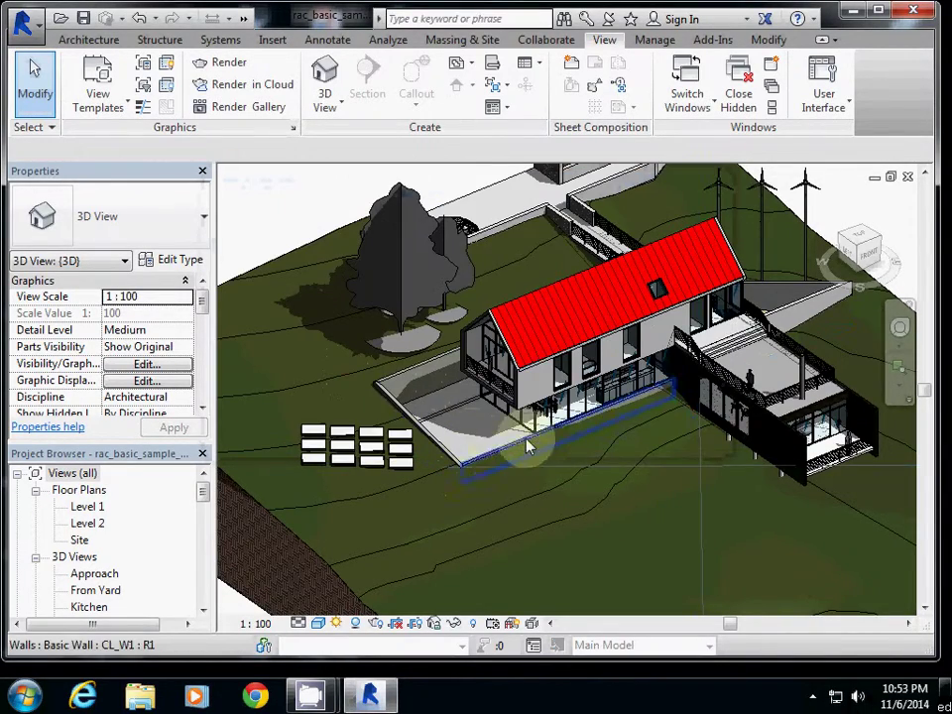
scroll(525, 470, down, 6)
shift+middle_drag(510, 449, 499, 525)
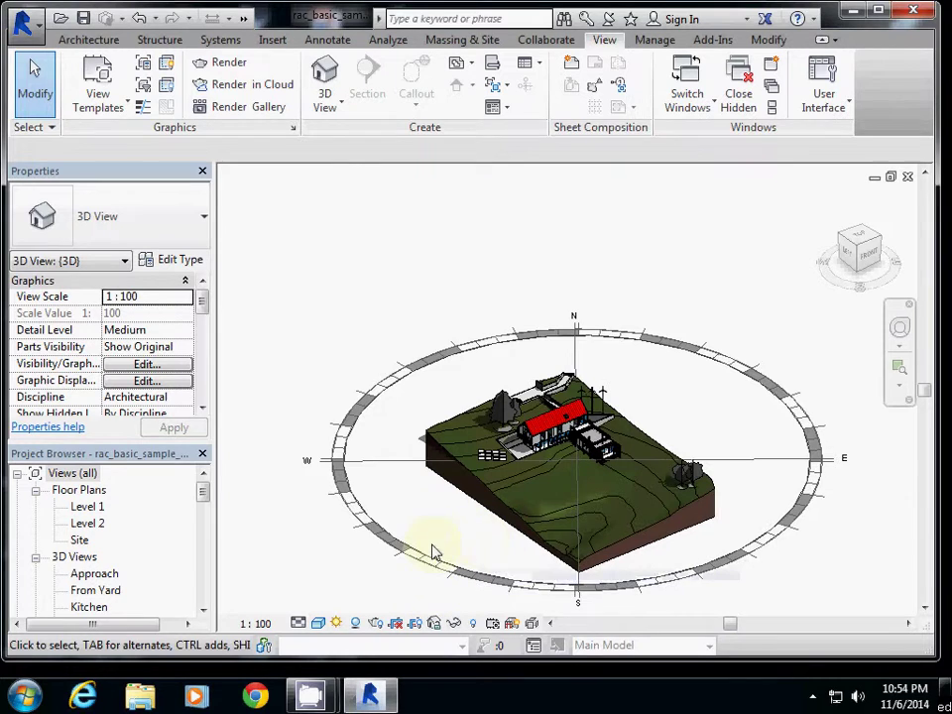
- Set Sun Settings to a Still study with the Fall Equinox preset and open Location settings
click(337, 624)
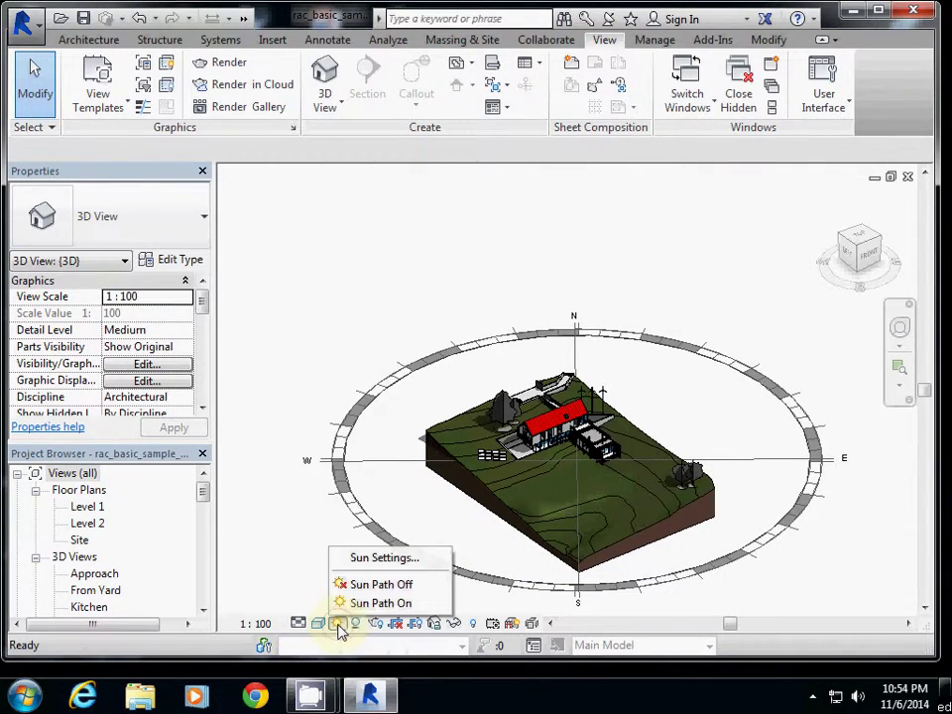
click(384, 559)
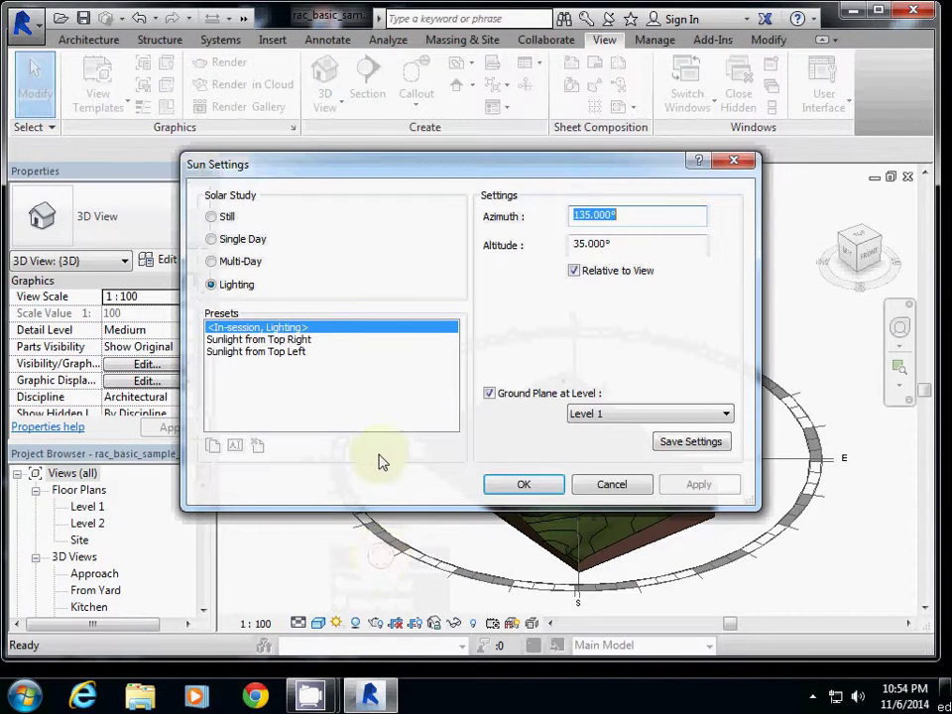
click(227, 217)
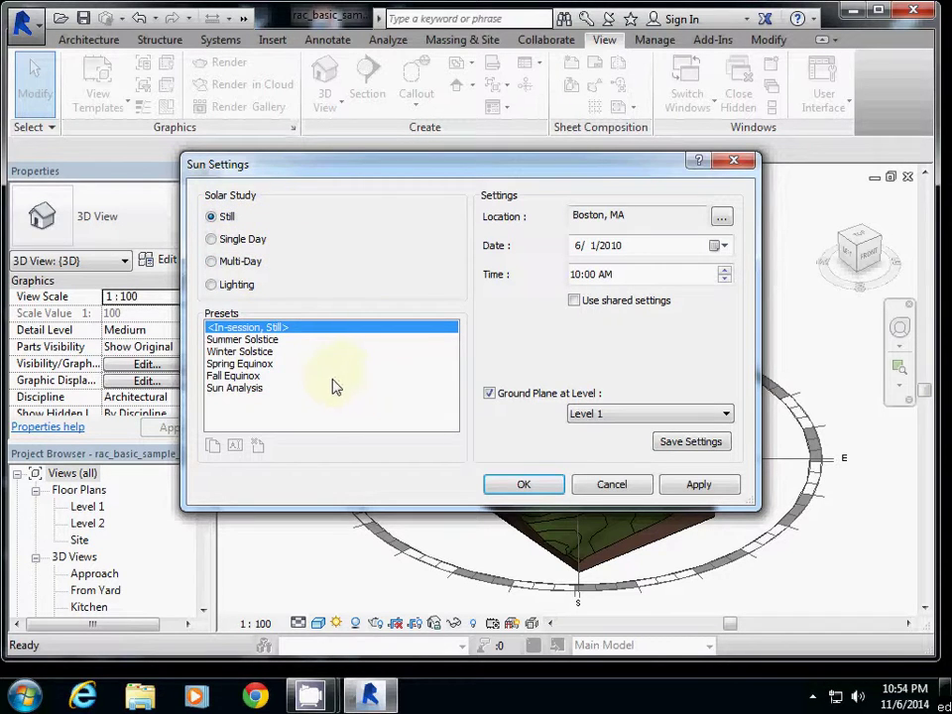
click(238, 378)
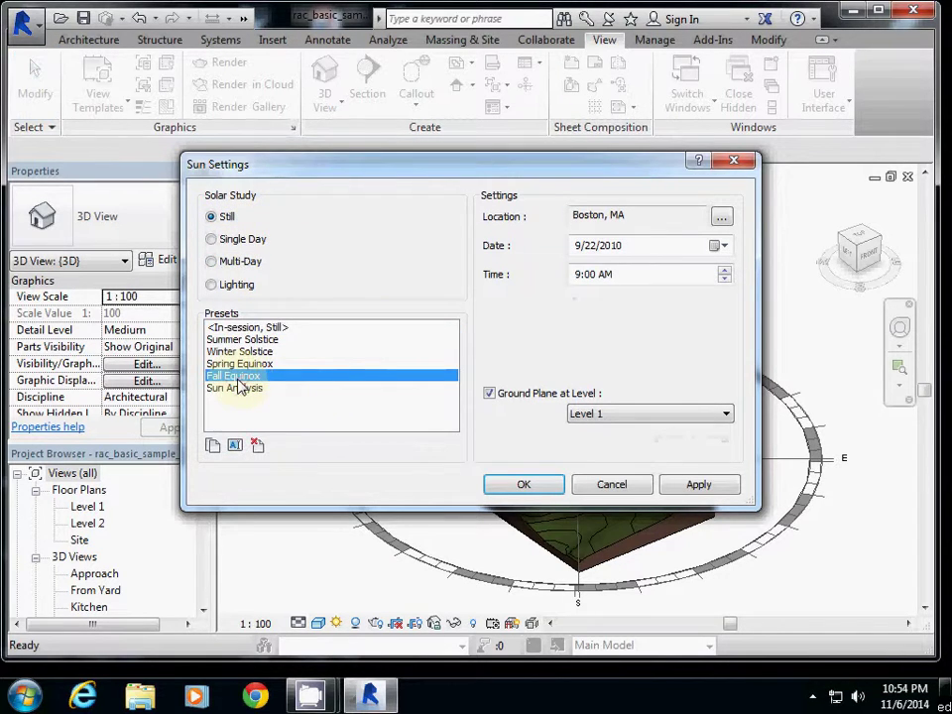
click(720, 218)
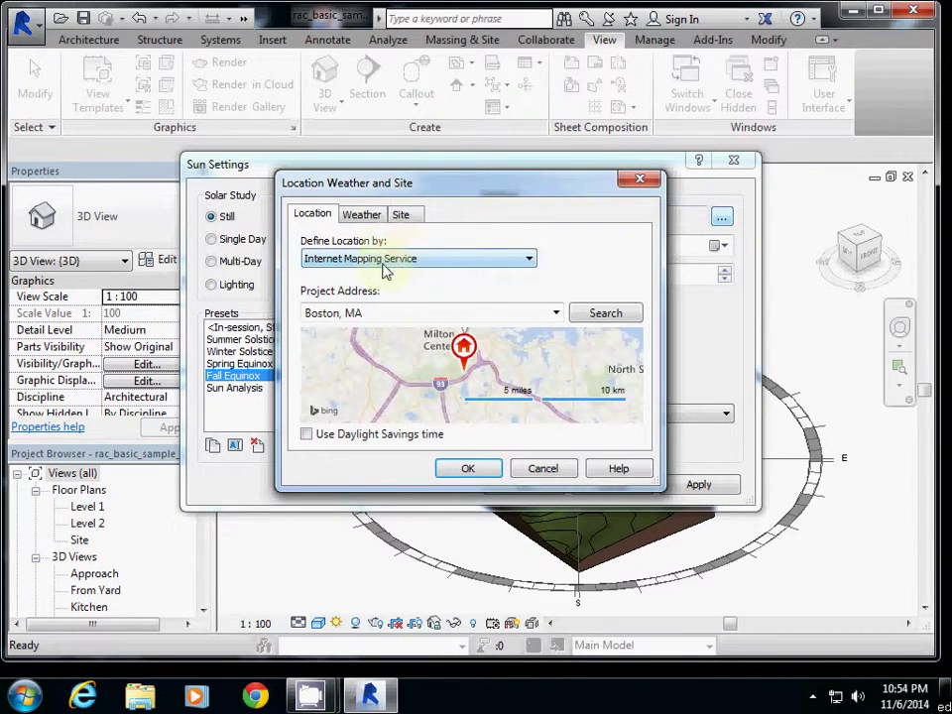
- Choose Miami, FL from the Default City List and enable daylight saving time
click(420, 260)
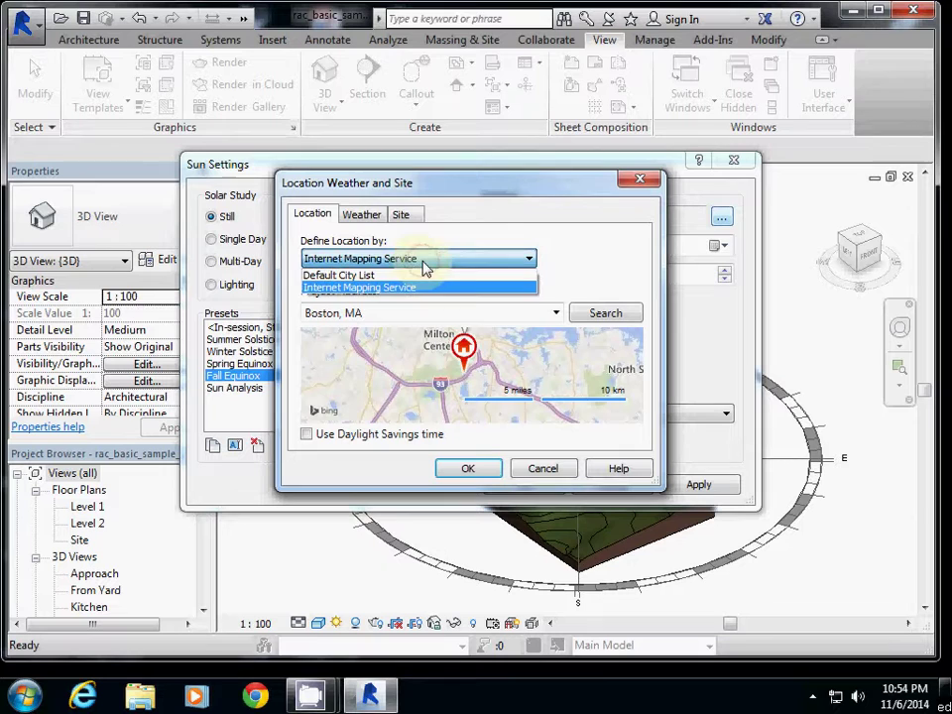
click(421, 274)
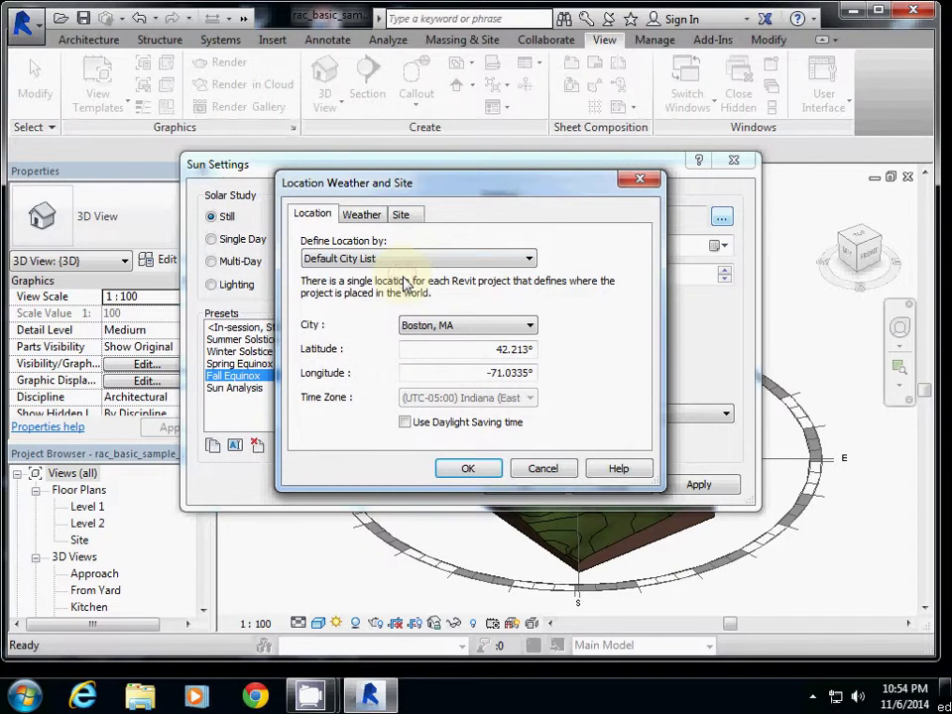
click(436, 326)
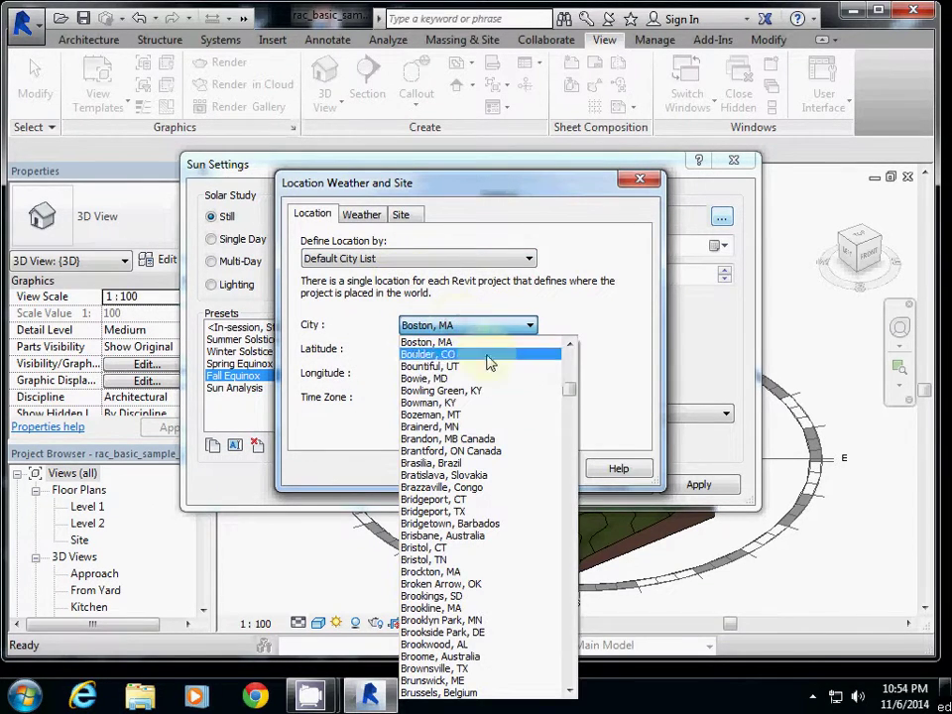
key(m)
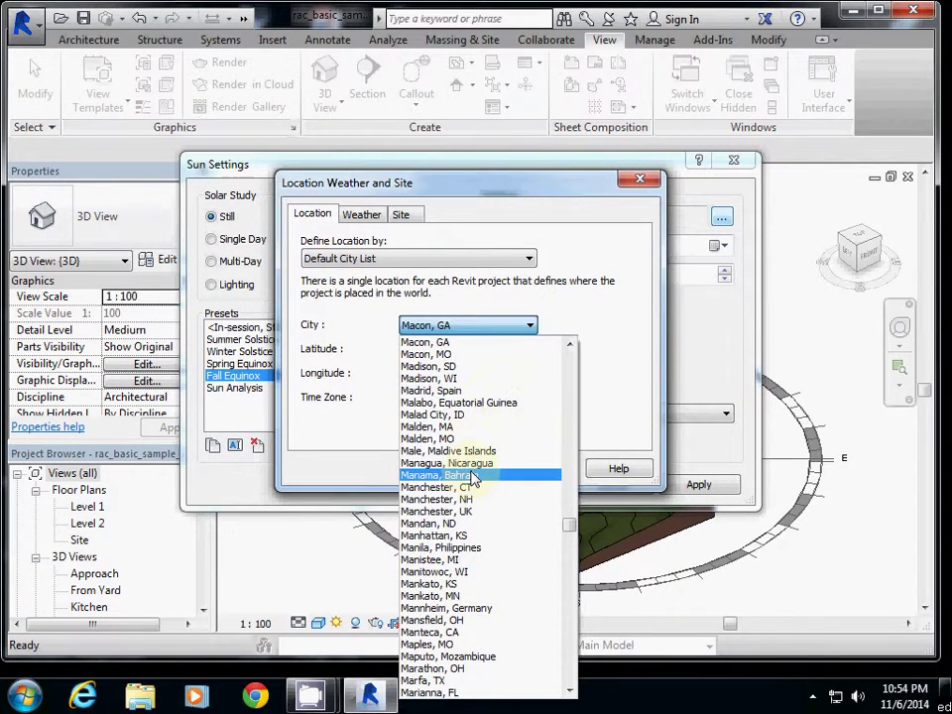
scroll(473, 480, down, 3)
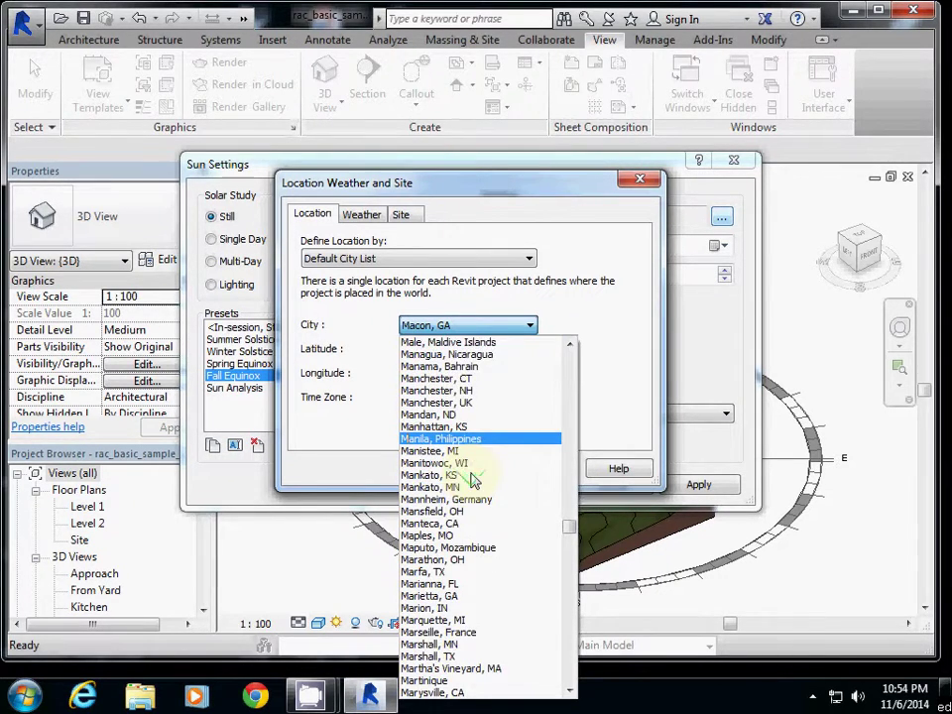
scroll(473, 480, down, 5)
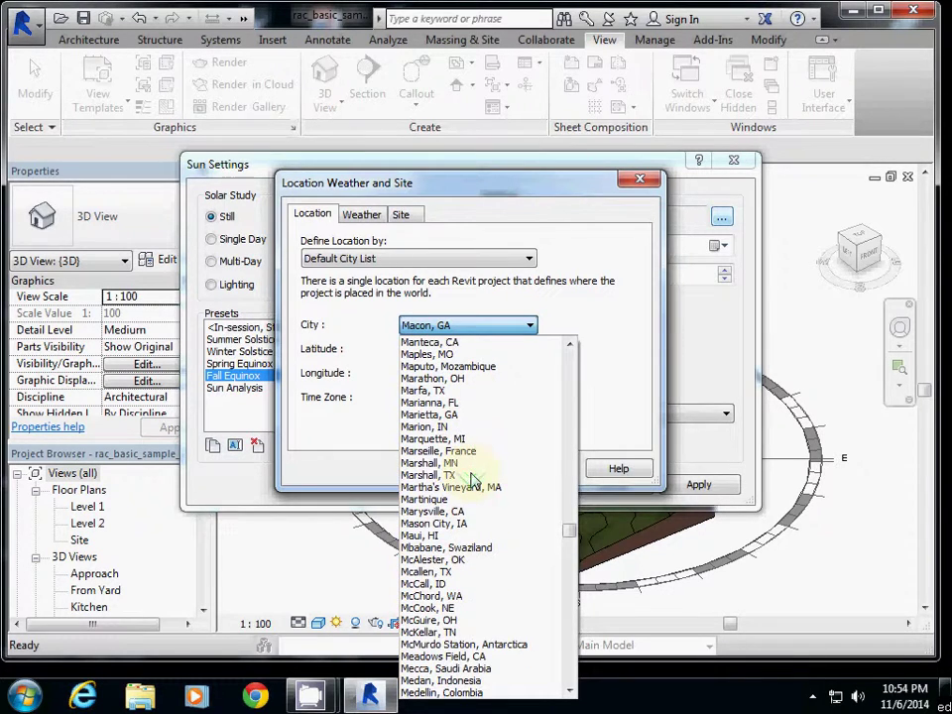
scroll(473, 480, down, 4)
scroll(474, 480, down, 2)
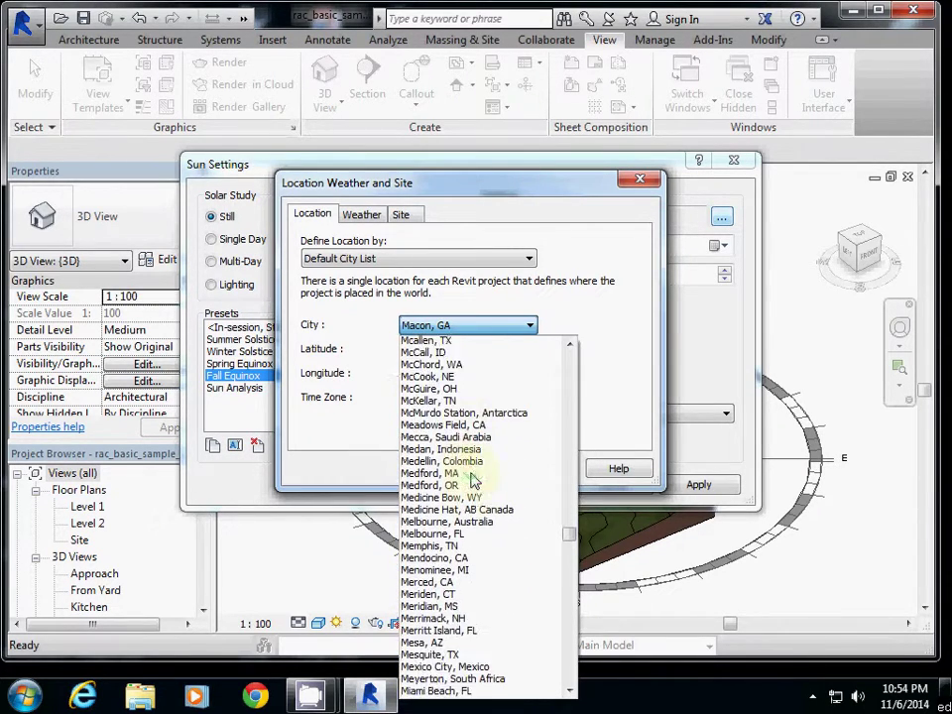
scroll(473, 480, down, 4)
click(465, 570)
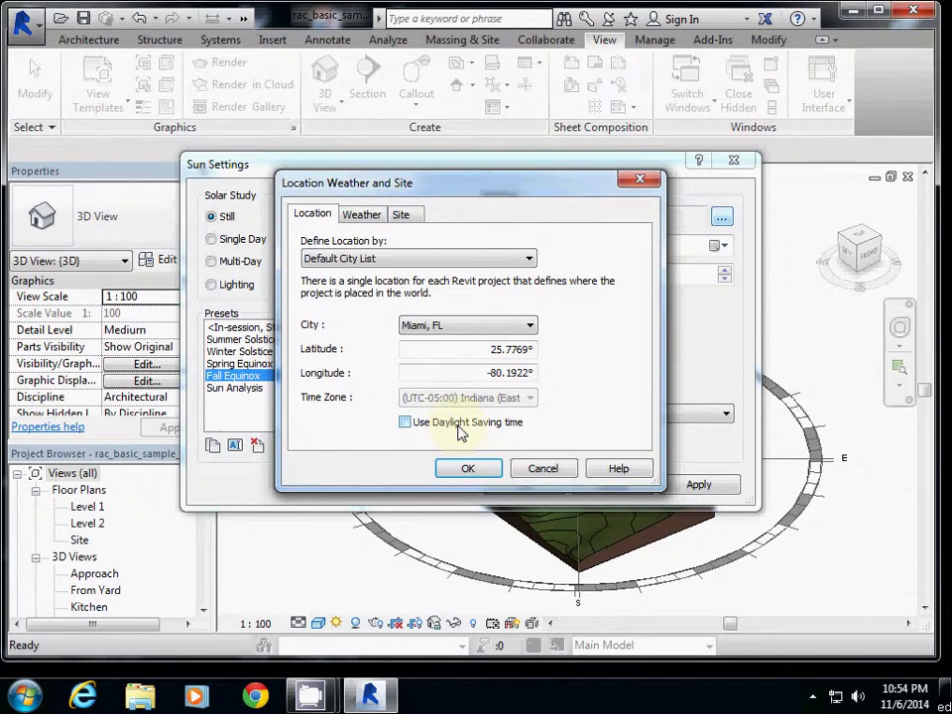
click(459, 424)
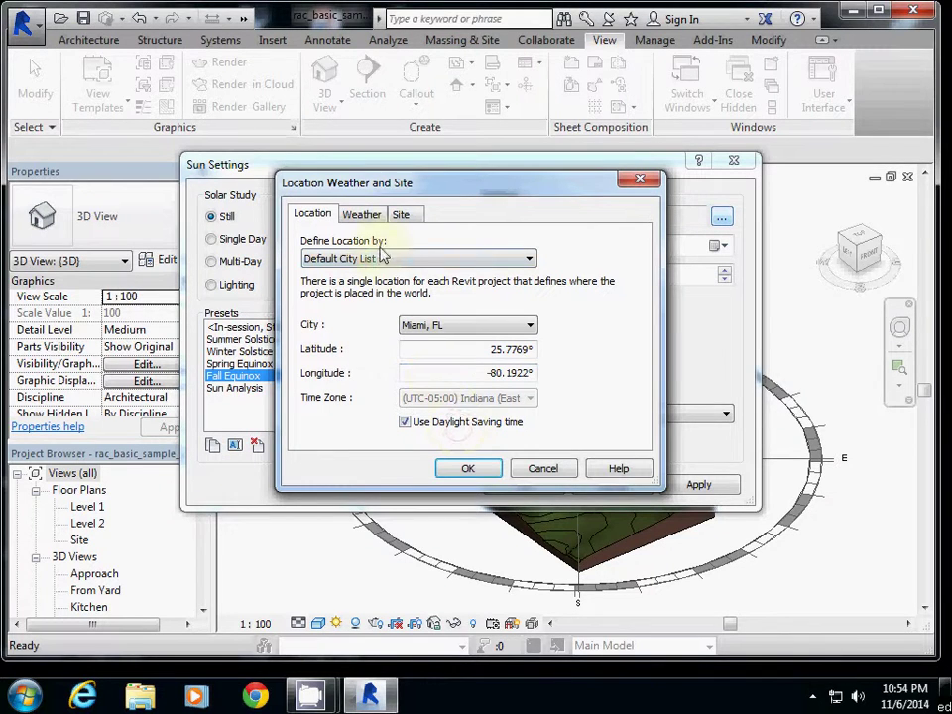
- Confirm Miami, FL and set the Fall Equinox sun to 9/22/2014 at 1:00 PM
click(467, 467)
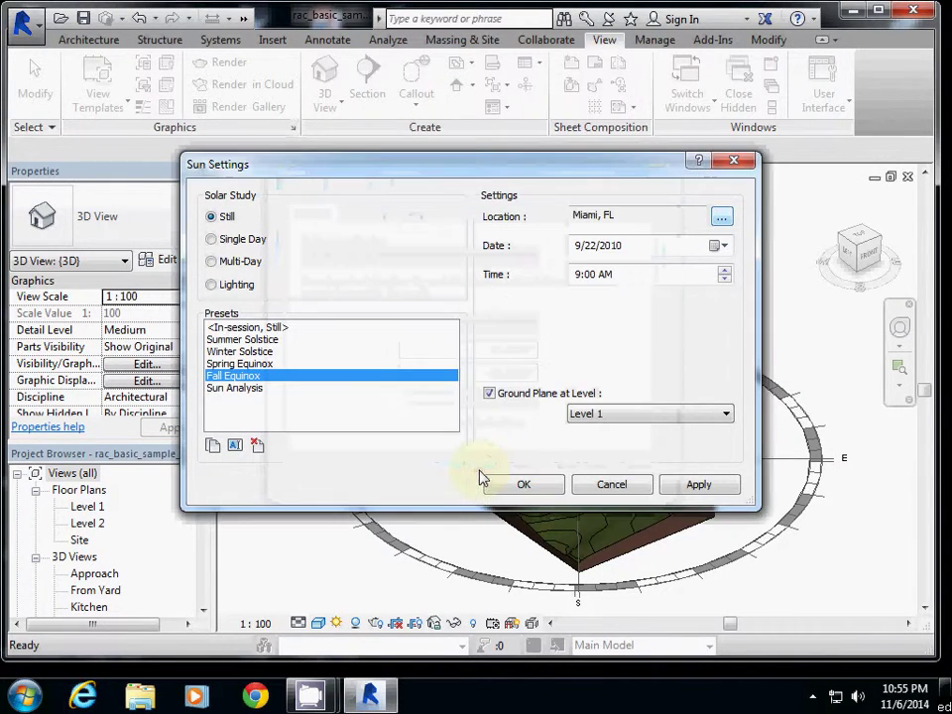
click(614, 277)
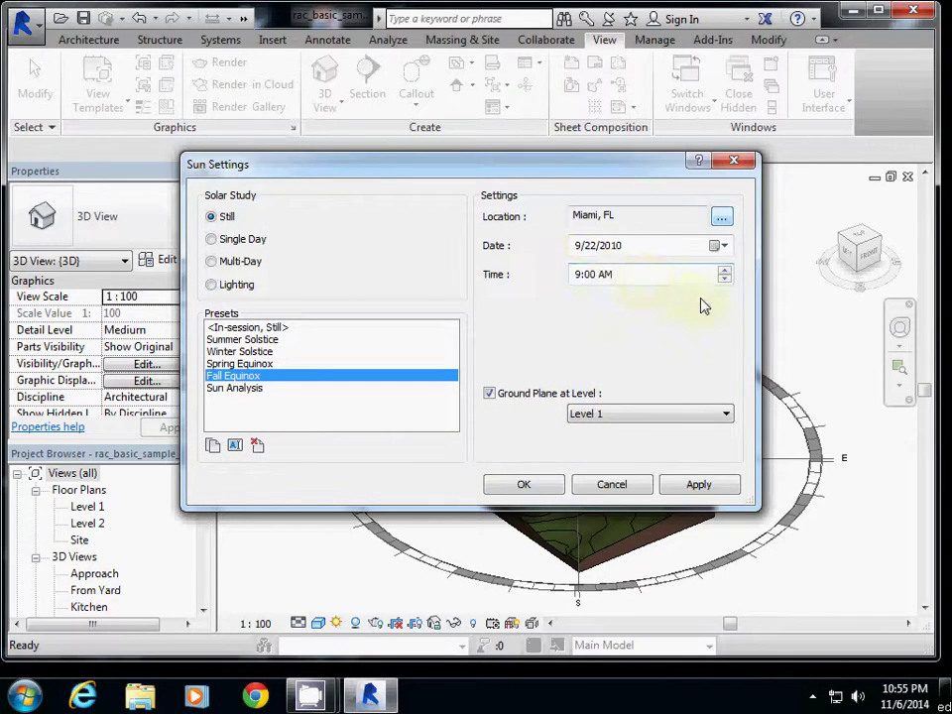
double_click(725, 271)
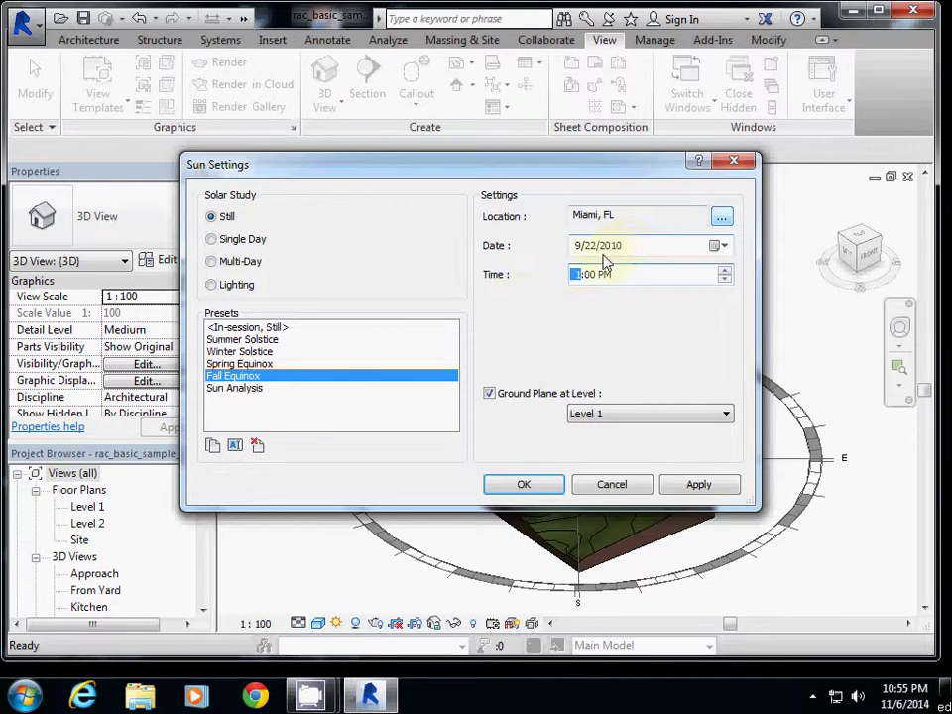
click(724, 247)
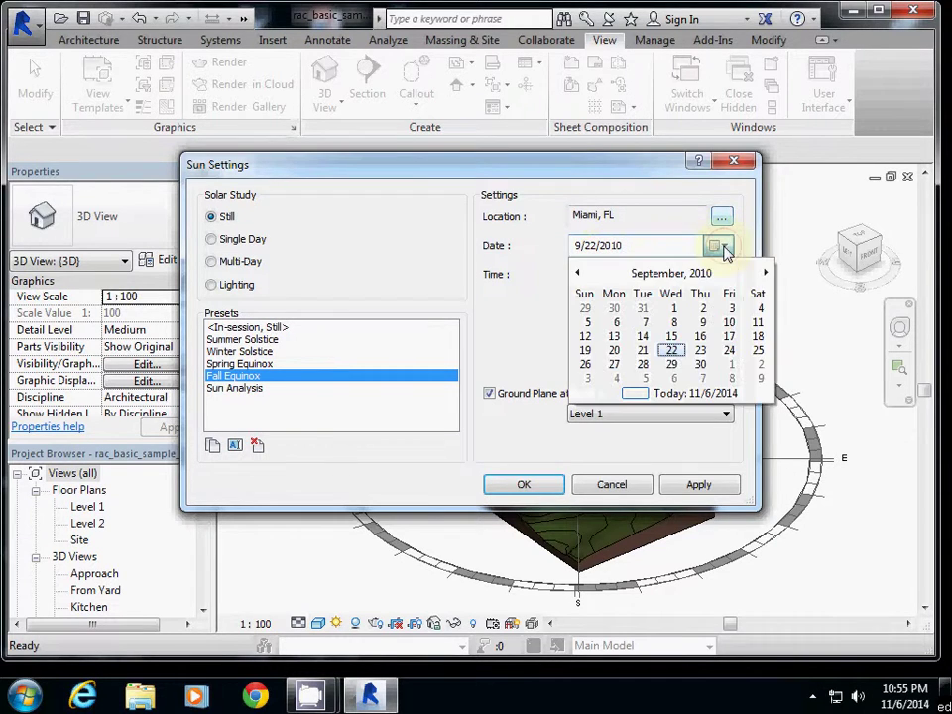
click(705, 274)
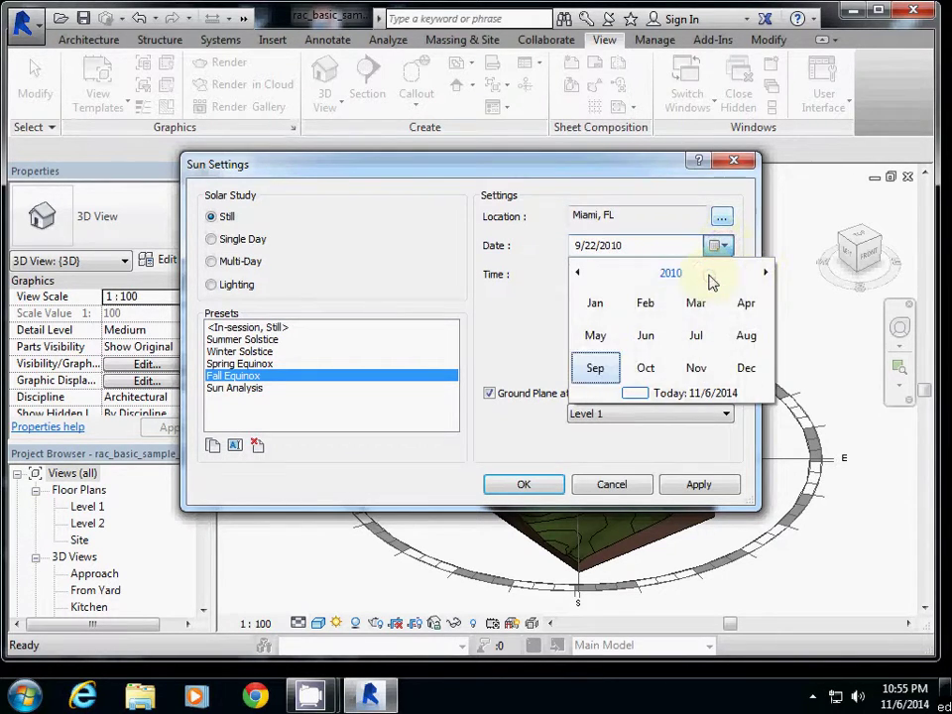
double_click(765, 275)
click(765, 275)
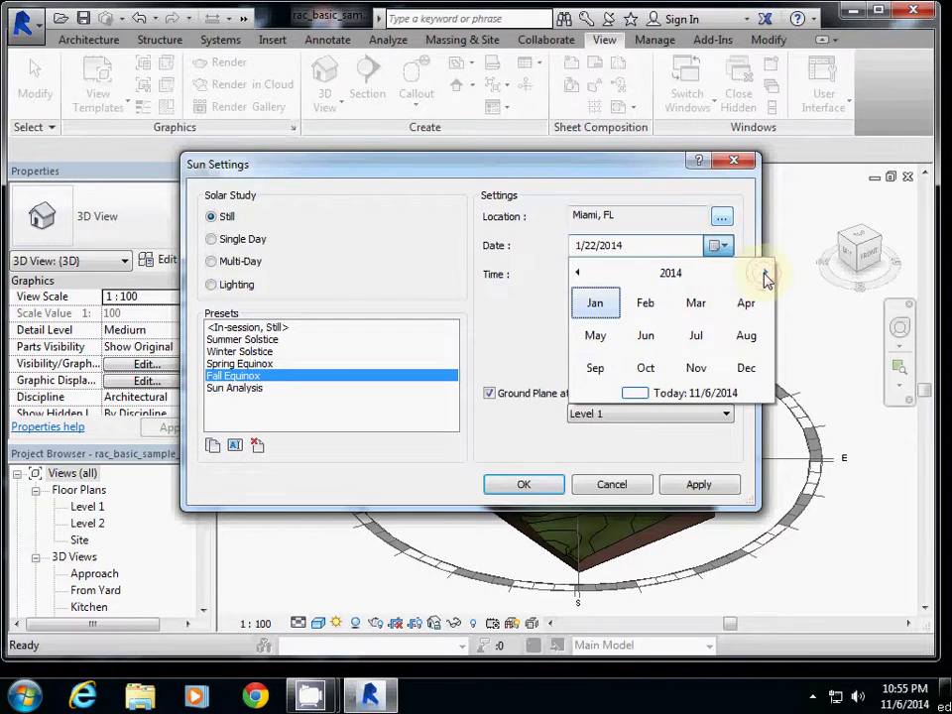
click(598, 369)
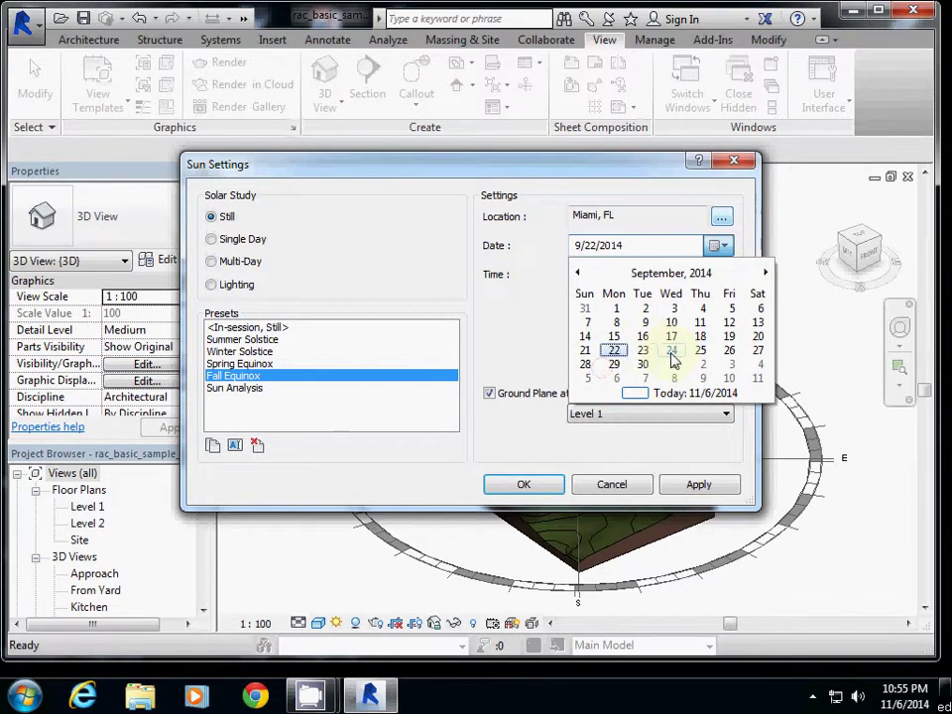
click(614, 350)
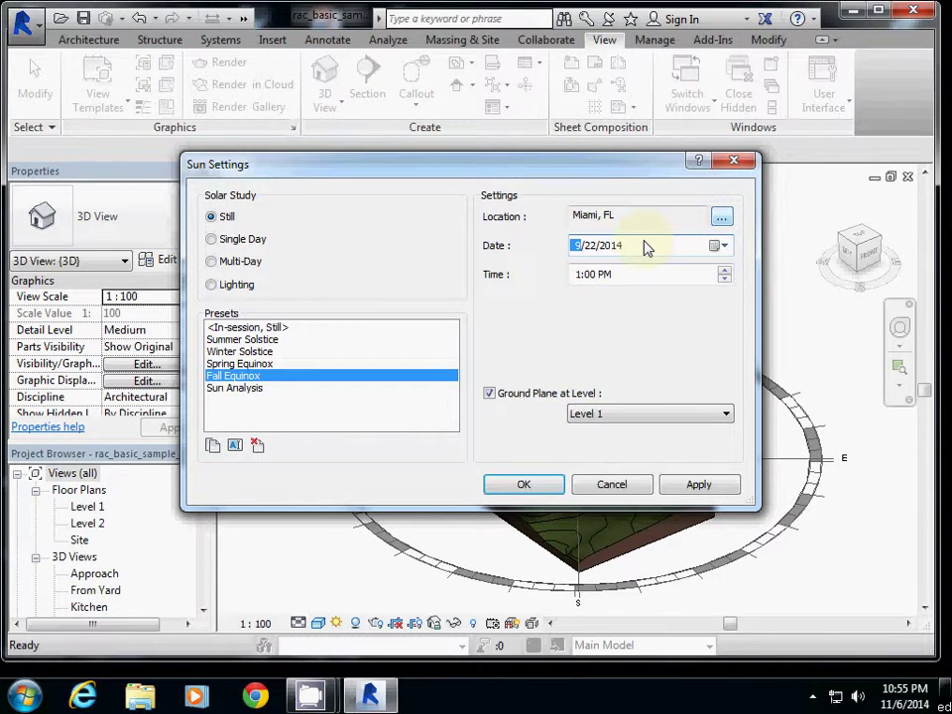
click(513, 487)
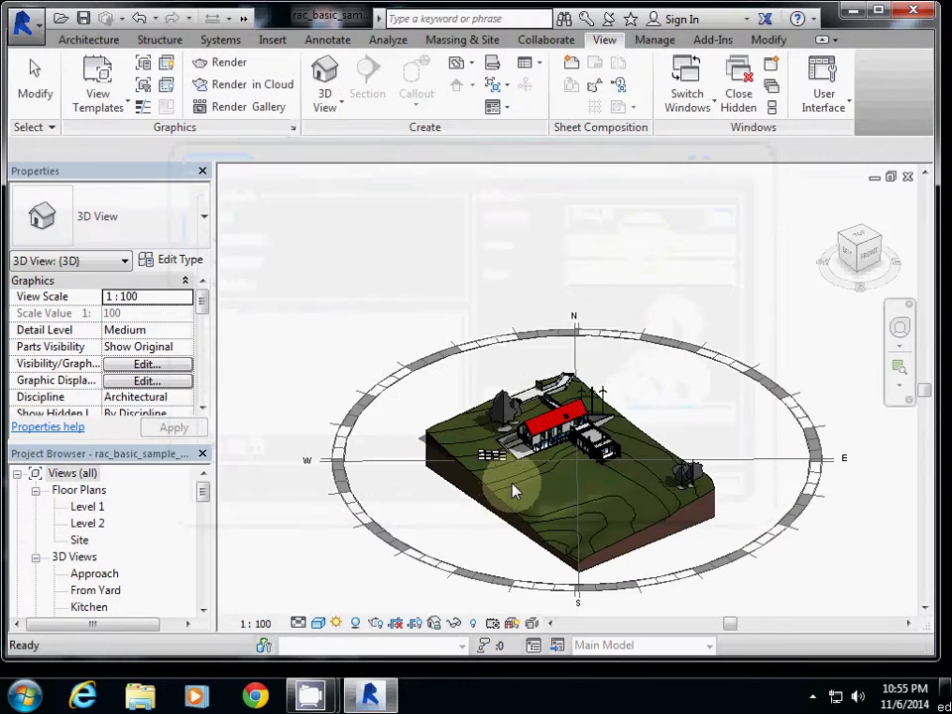
- Zoom and pan to frame the house closely, then bring up the Rendering dialog
right_click(573, 442)
key(Escape)
scroll(518, 444, up, 6)
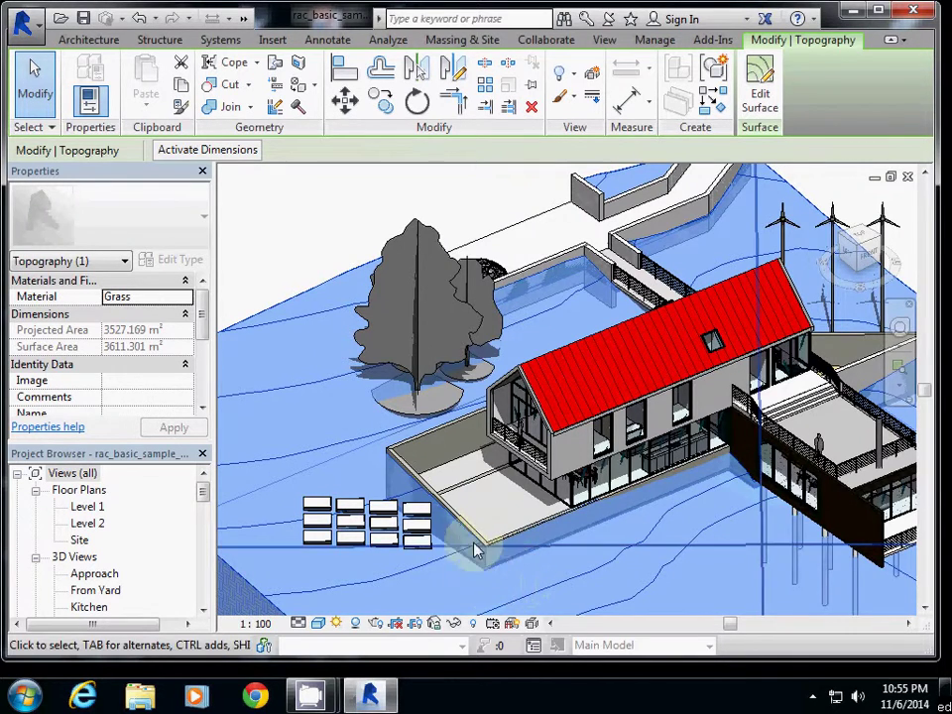
middle_drag(474, 548, 498, 519)
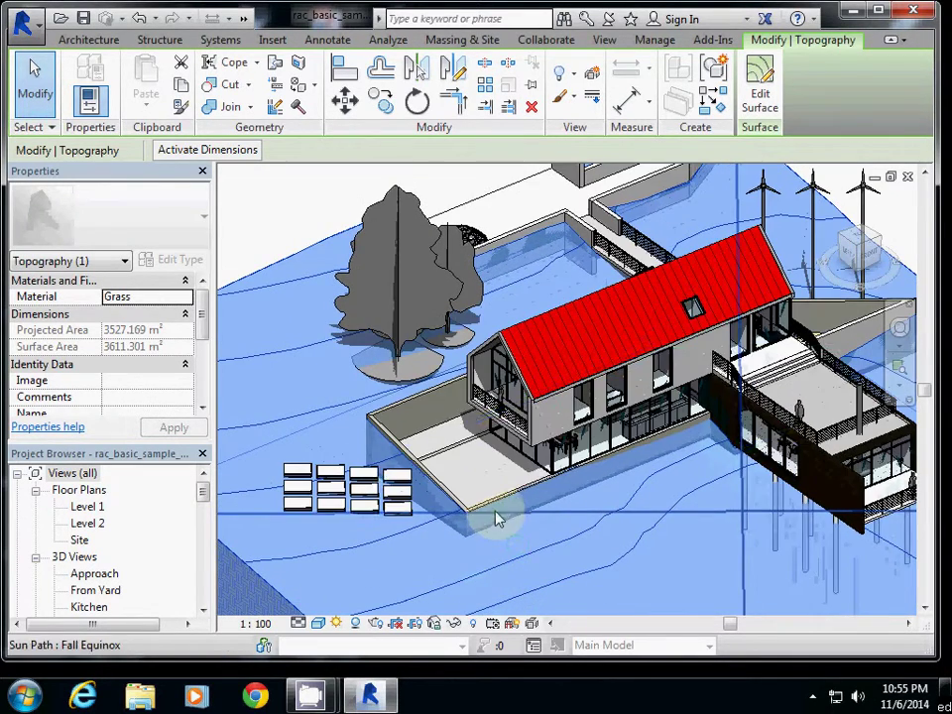
click(377, 632)
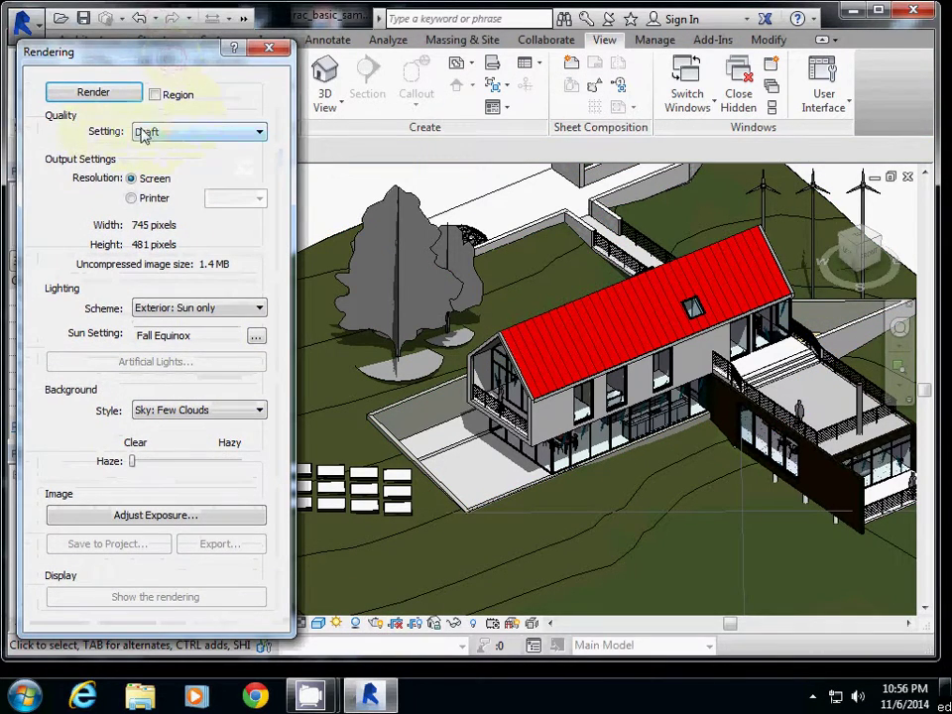
- Check the rendering Quality Setting list and leave it at Draft
click(180, 137)
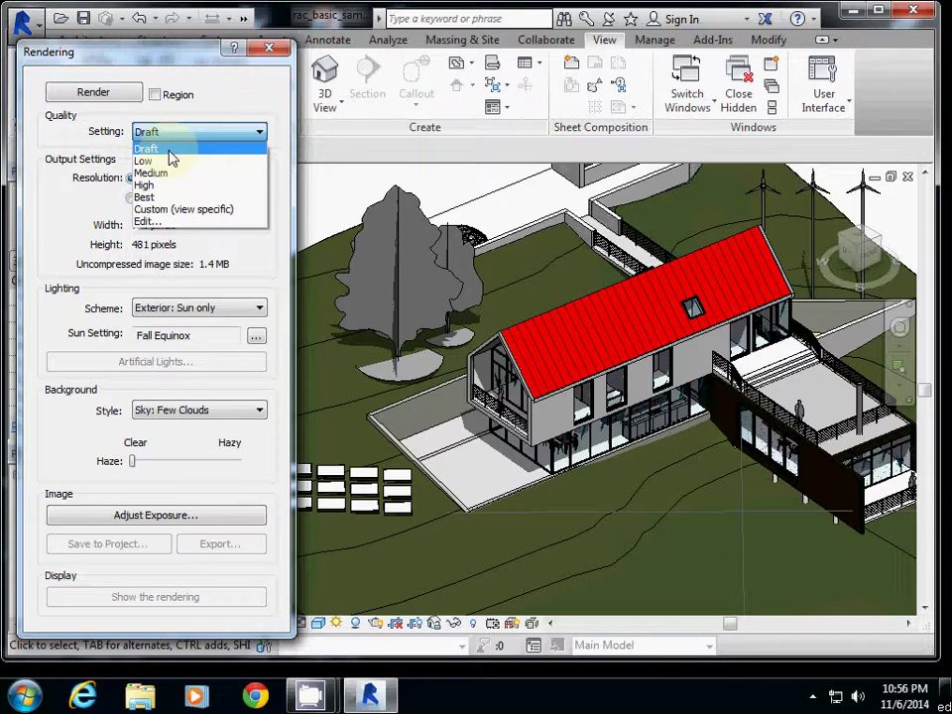
click(180, 150)
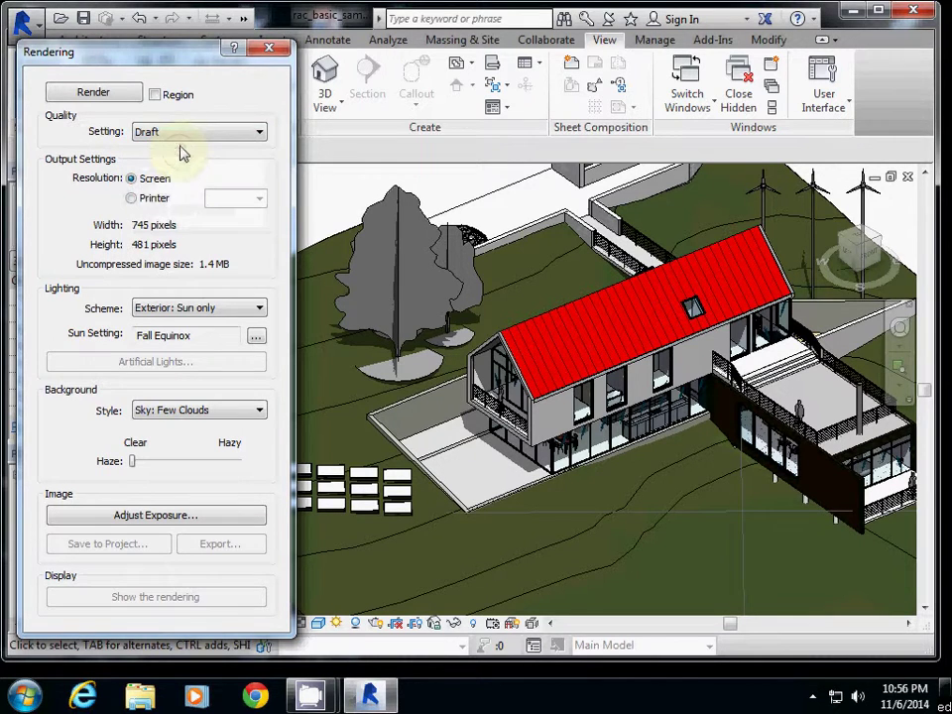
click(182, 137)
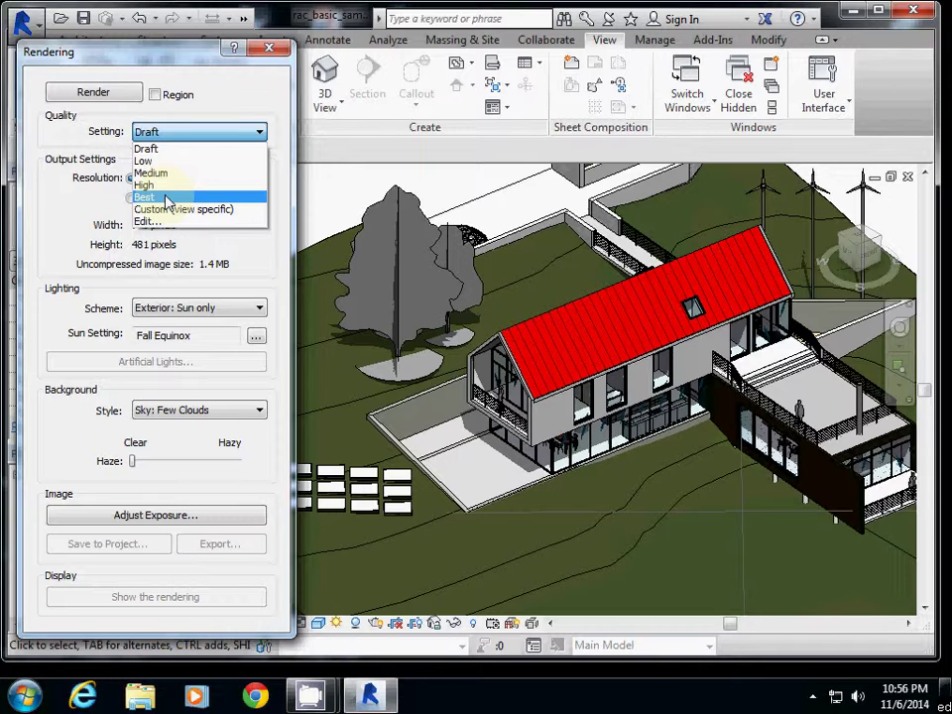
click(160, 133)
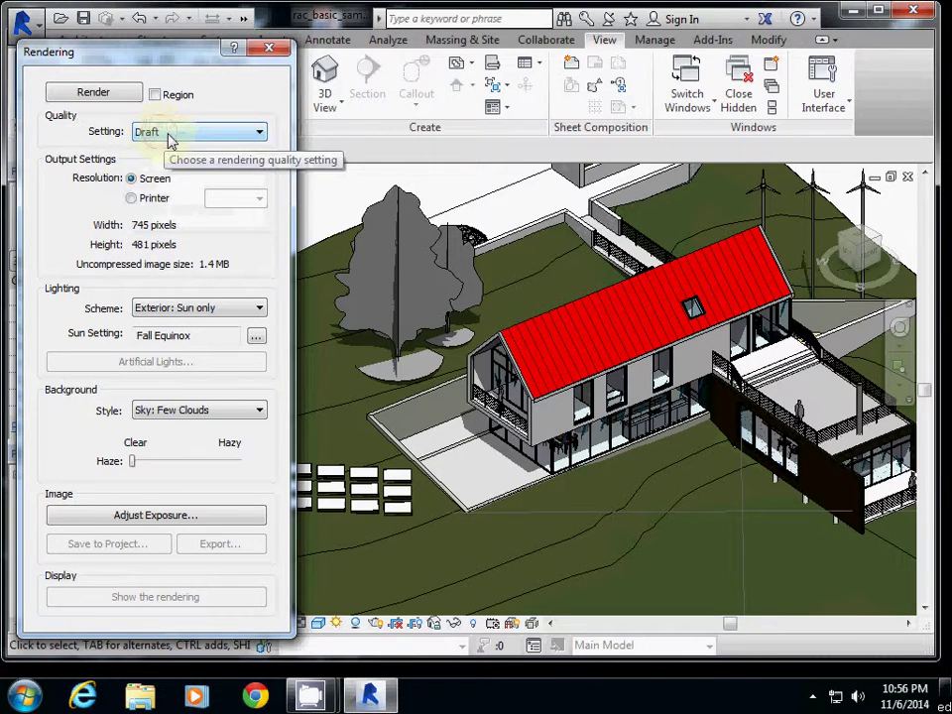
- Render the view at Draft quality with Fall Equinox sun and a Few Clouds sky
click(100, 97)
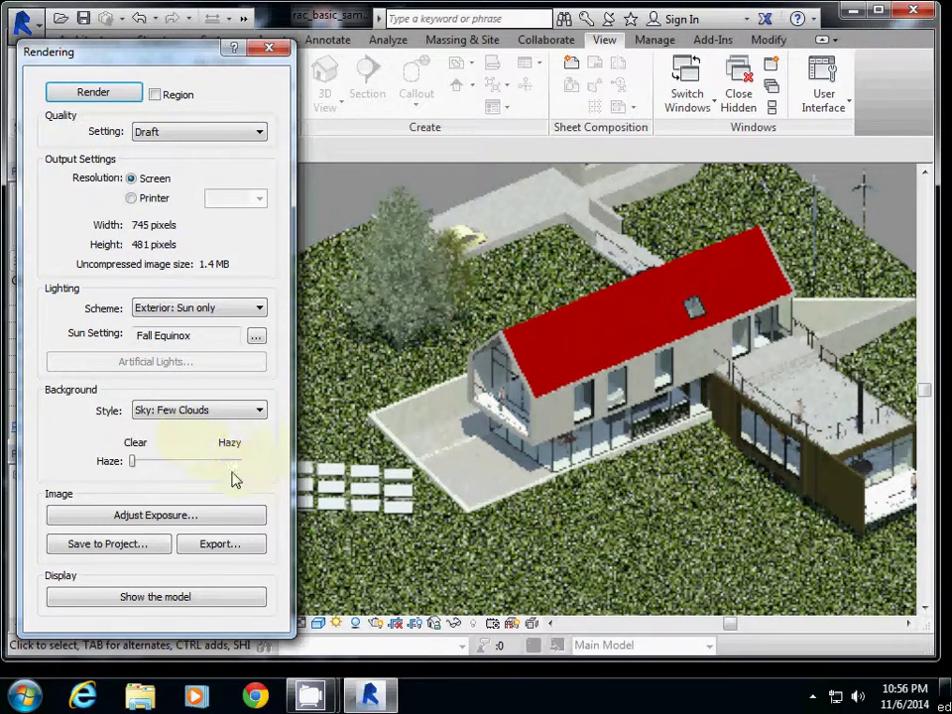
- Adjust the render exposure, settling on an exposure value of 13.12
click(186, 516)
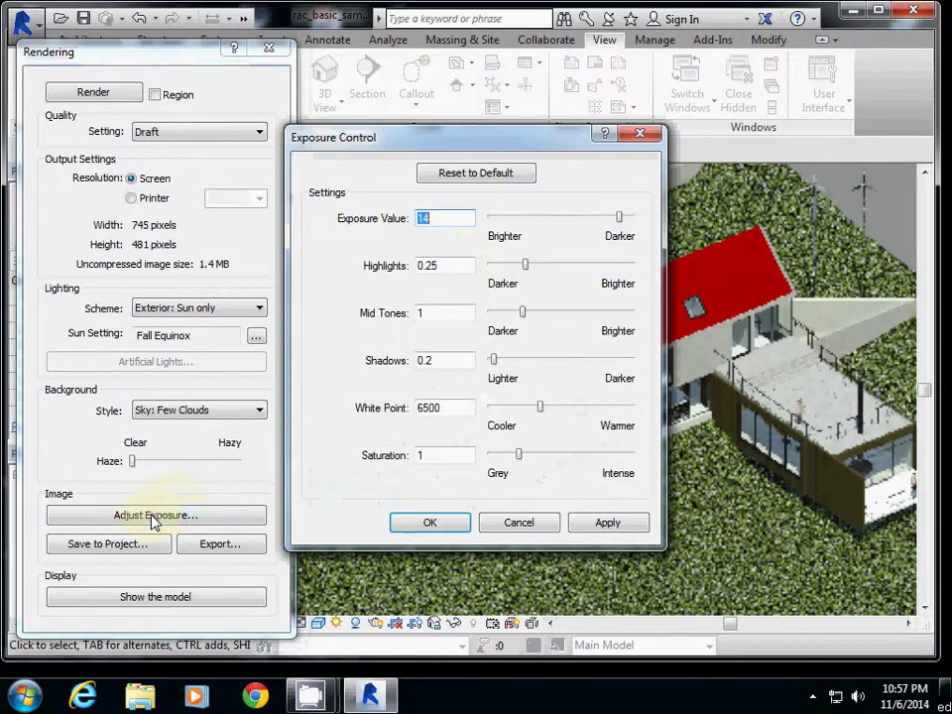
click(430, 522)
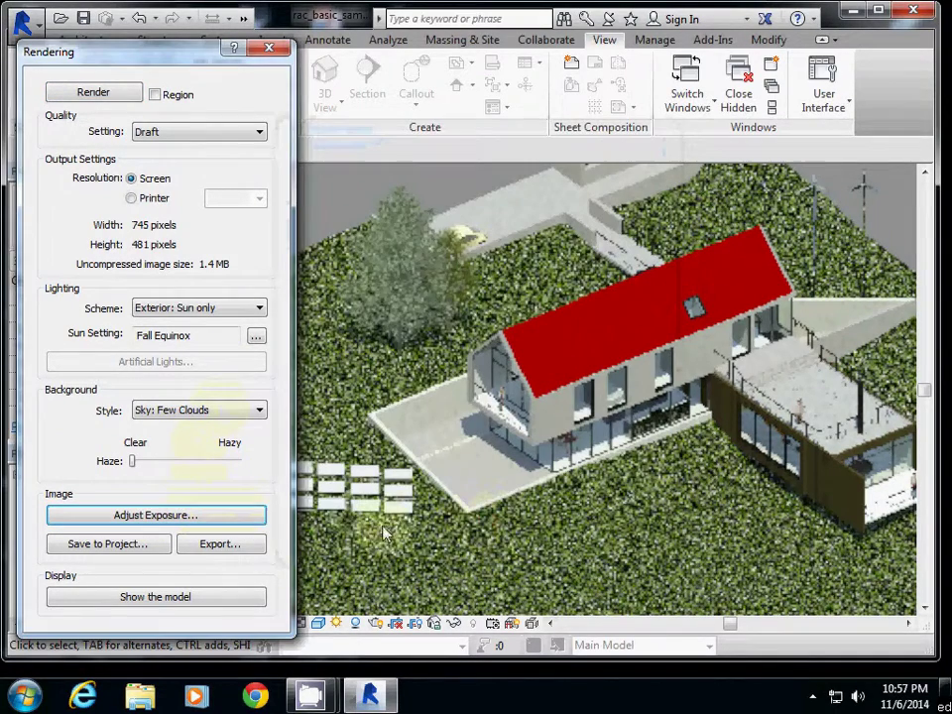
click(173, 519)
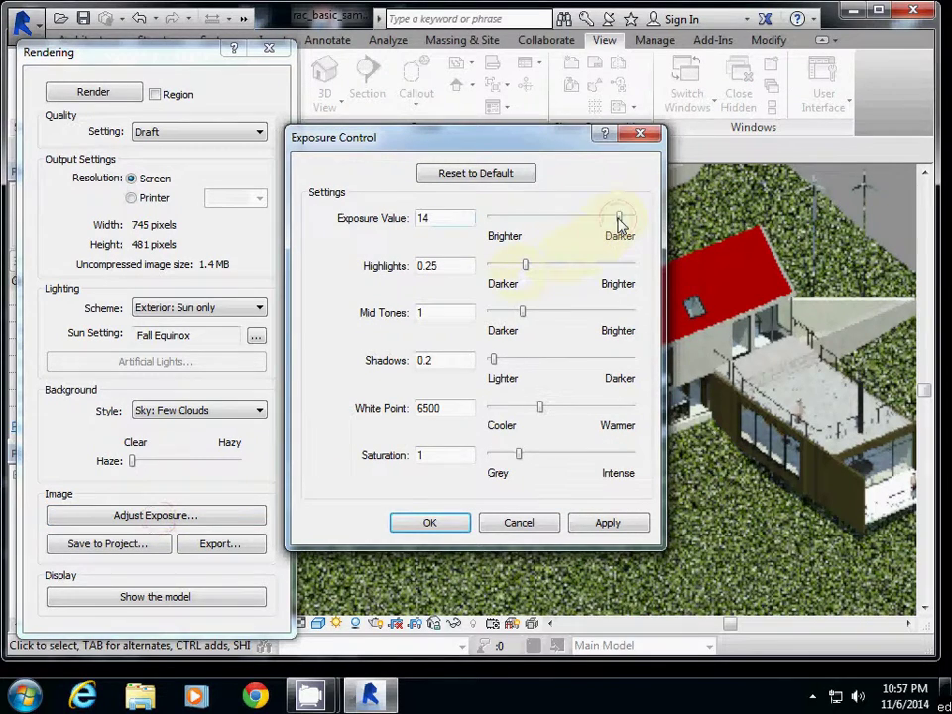
drag(619, 217, 601, 221)
click(580, 522)
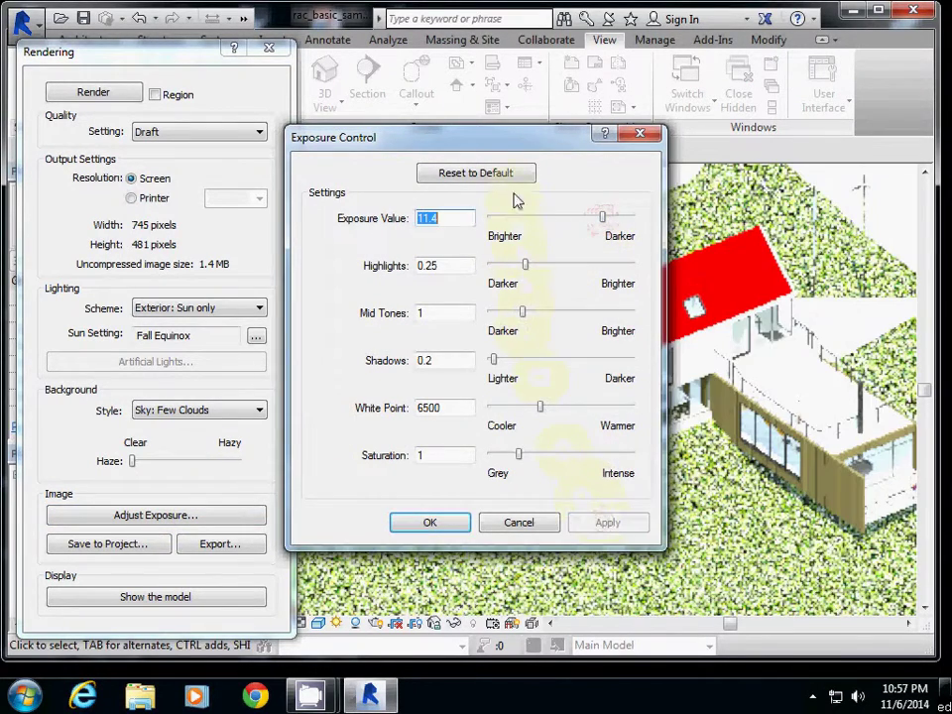
drag(479, 146, 262, 158)
drag(385, 231, 396, 230)
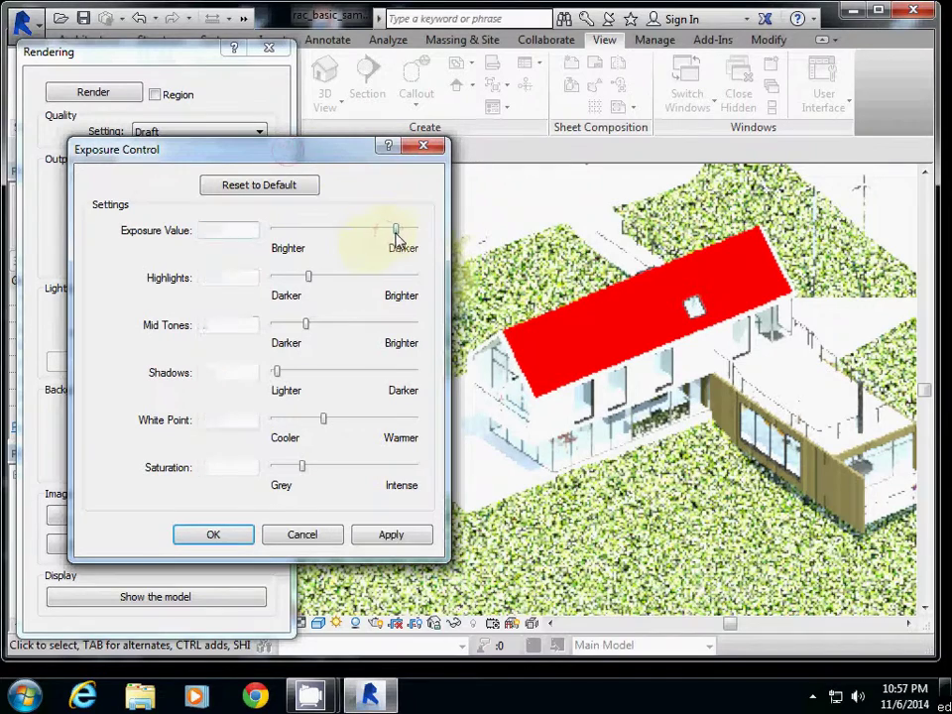
click(382, 535)
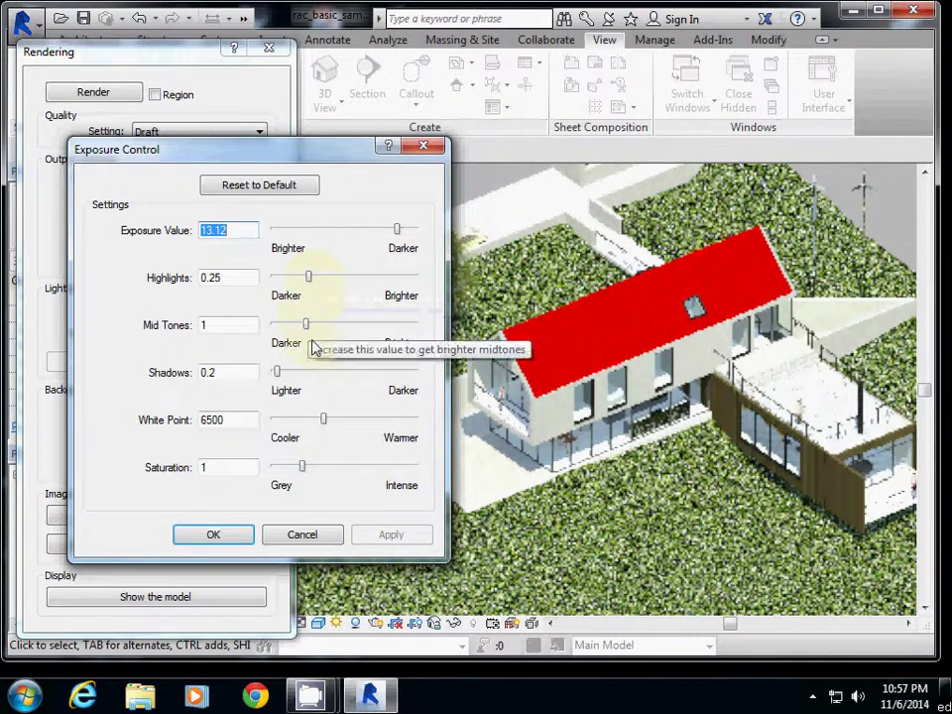
- Lower the saturation to 0.53, apply it and confirm the exposure settings
click(303, 468)
drag(303, 473, 289, 472)
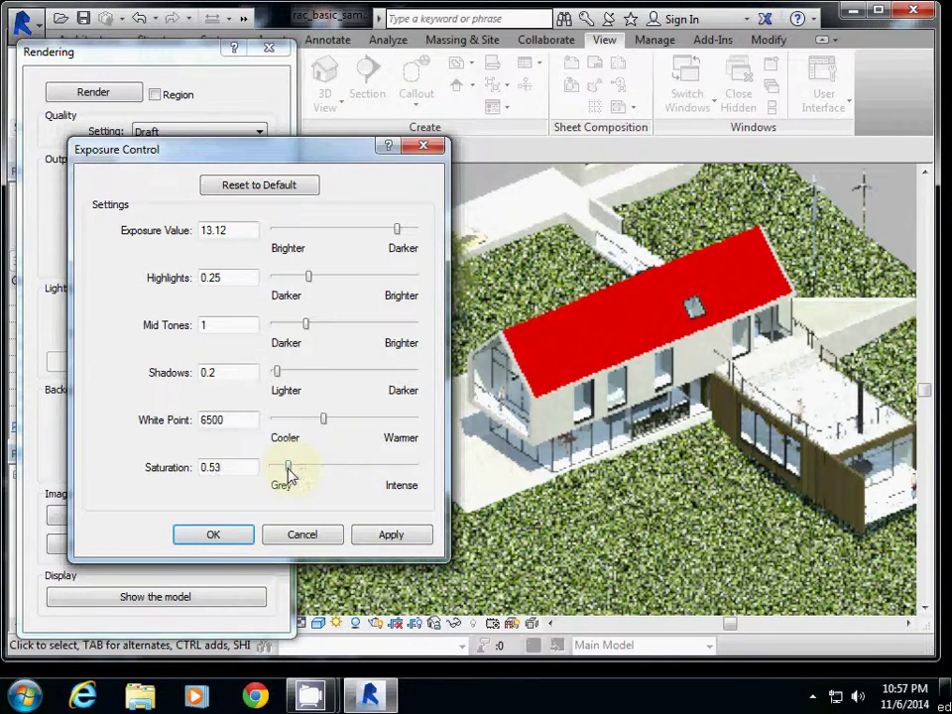
click(378, 545)
click(213, 535)
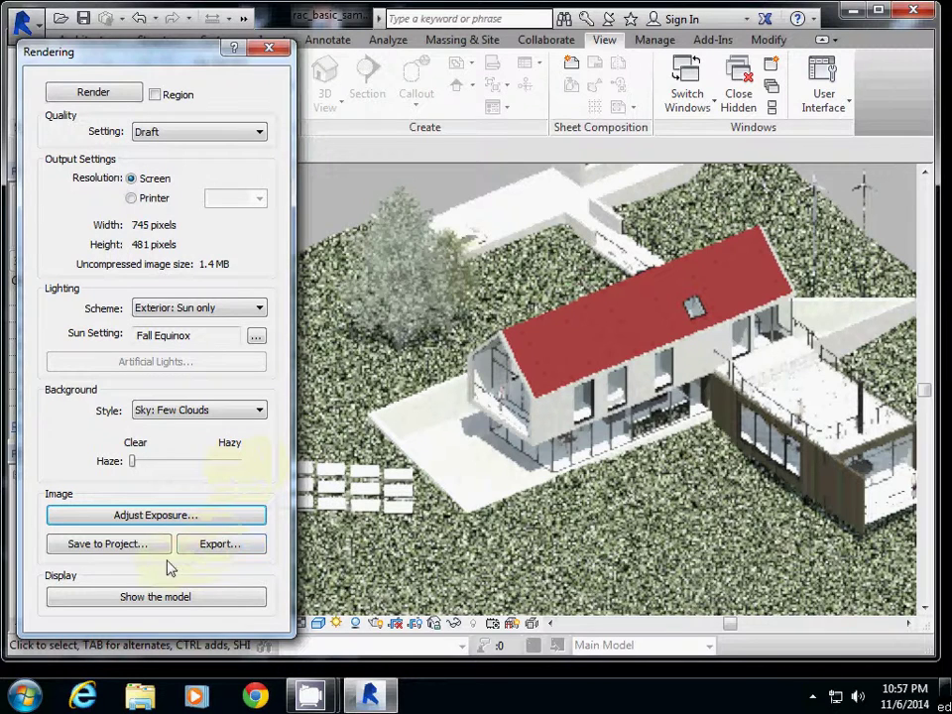
- Save the draft render into the project as 'ext test 0001'
click(112, 554)
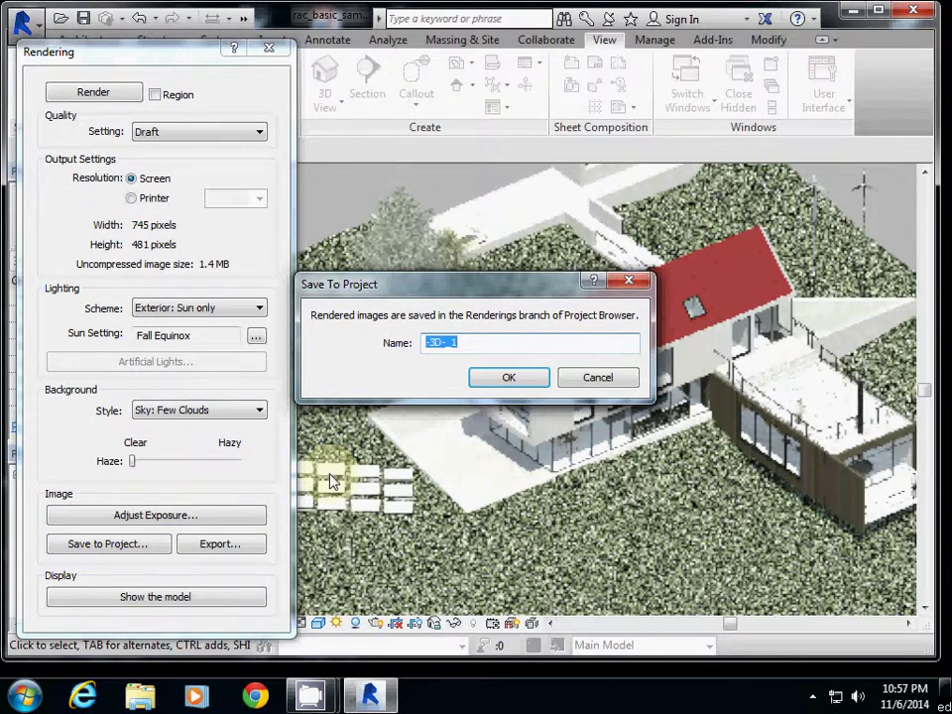
text(f)
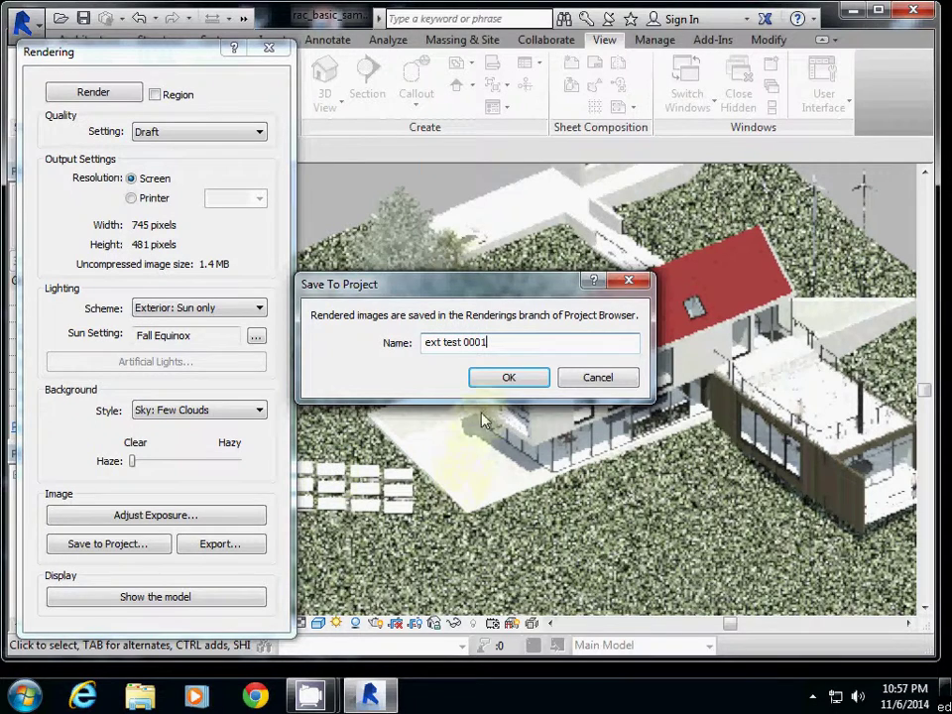
click(504, 377)
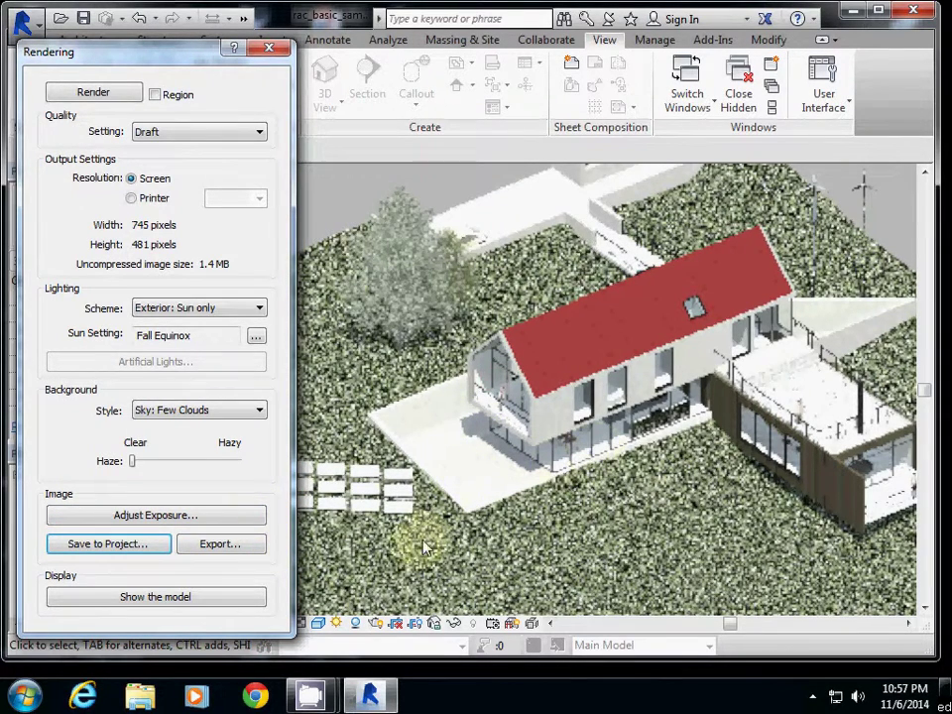
- Export the render as a Desktop JPEG named 'ext 001 fall equin 1 pm'
click(221, 547)
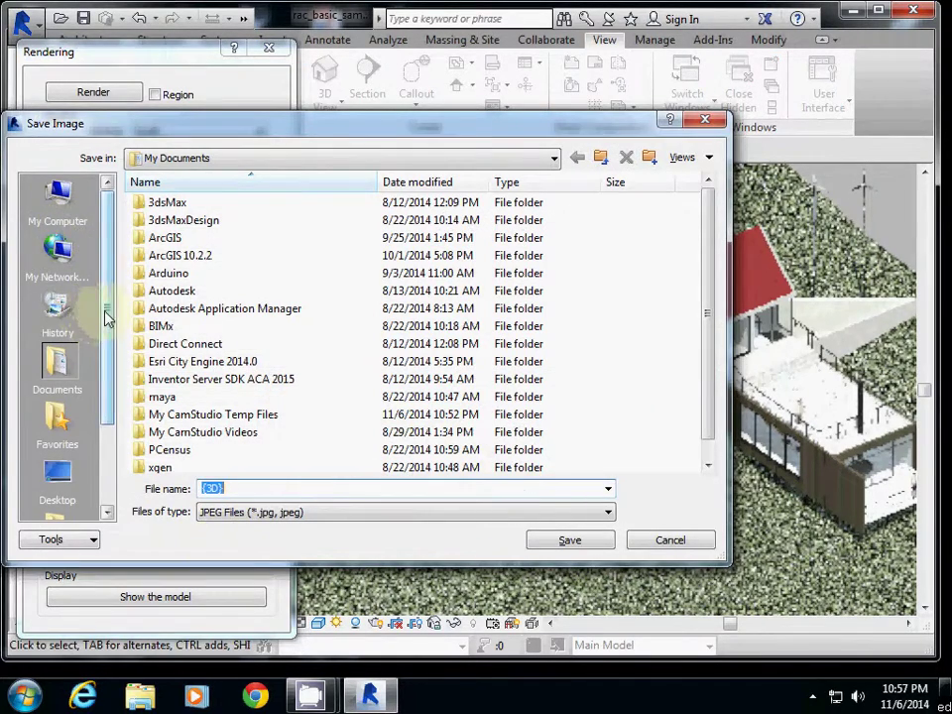
scroll(109, 319, down, 1)
click(60, 414)
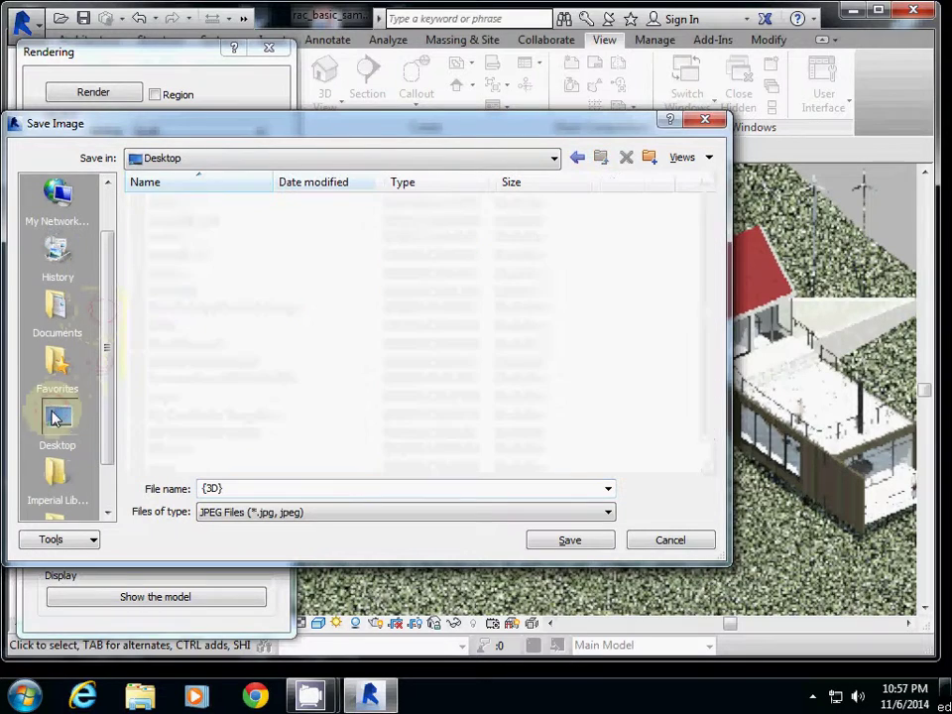
double_click(244, 490)
text(ext 001 fall equin 1 pm)
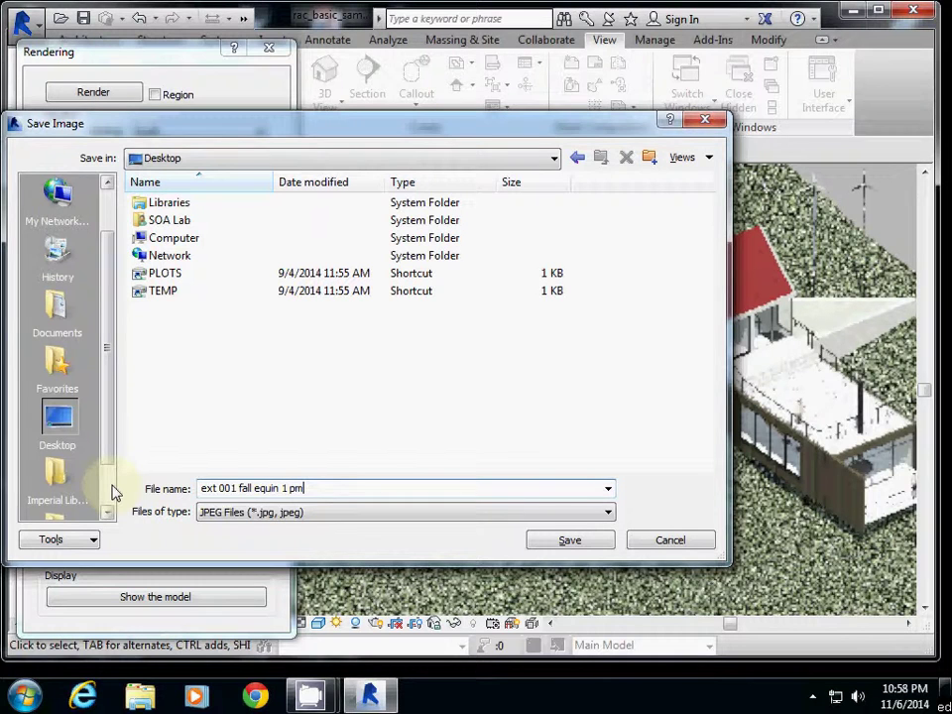
click(544, 541)
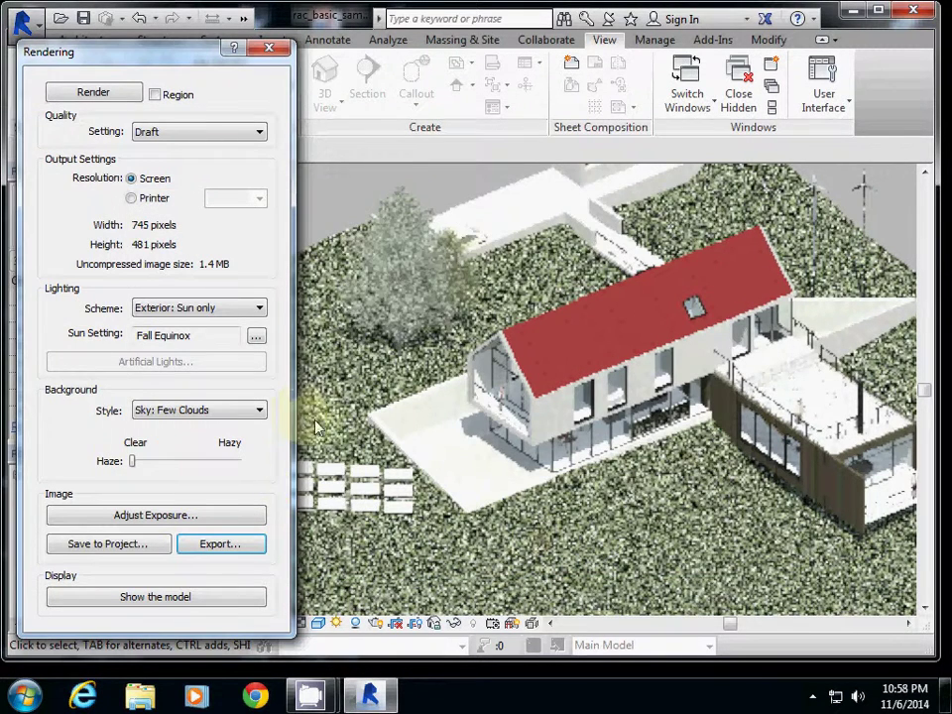
click(140, 694)
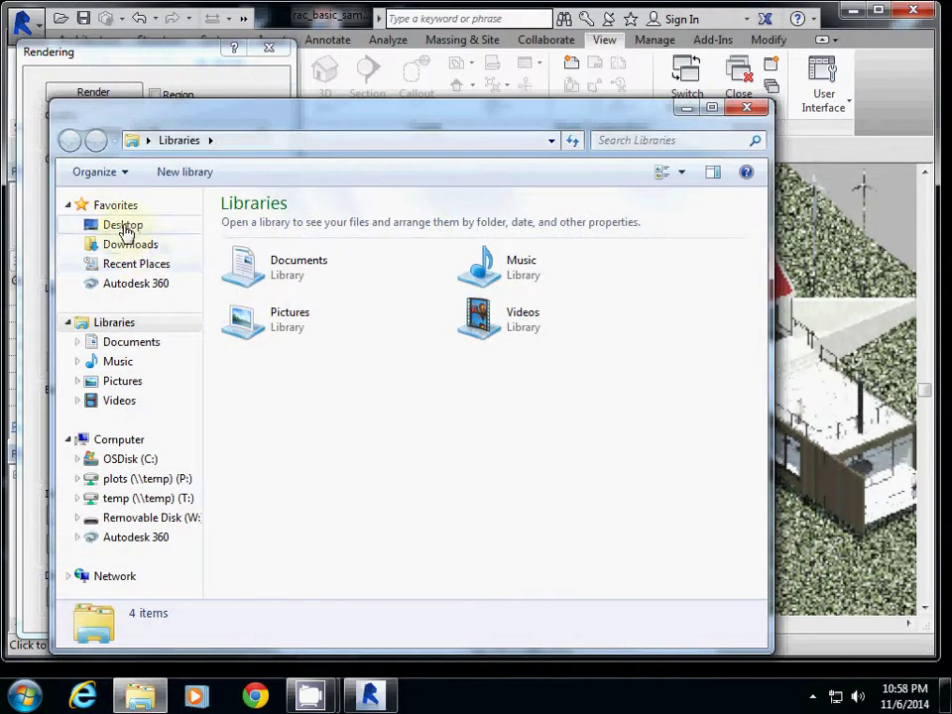
click(122, 228)
scroll(751, 495, down, 8)
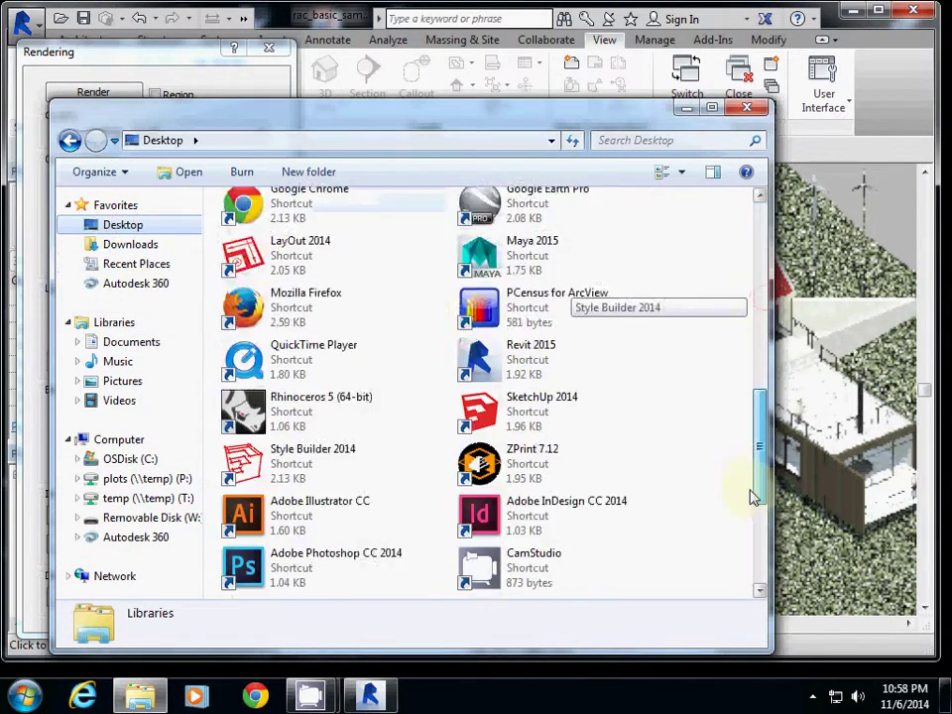
scroll(752, 496, down, 5)
click(285, 359)
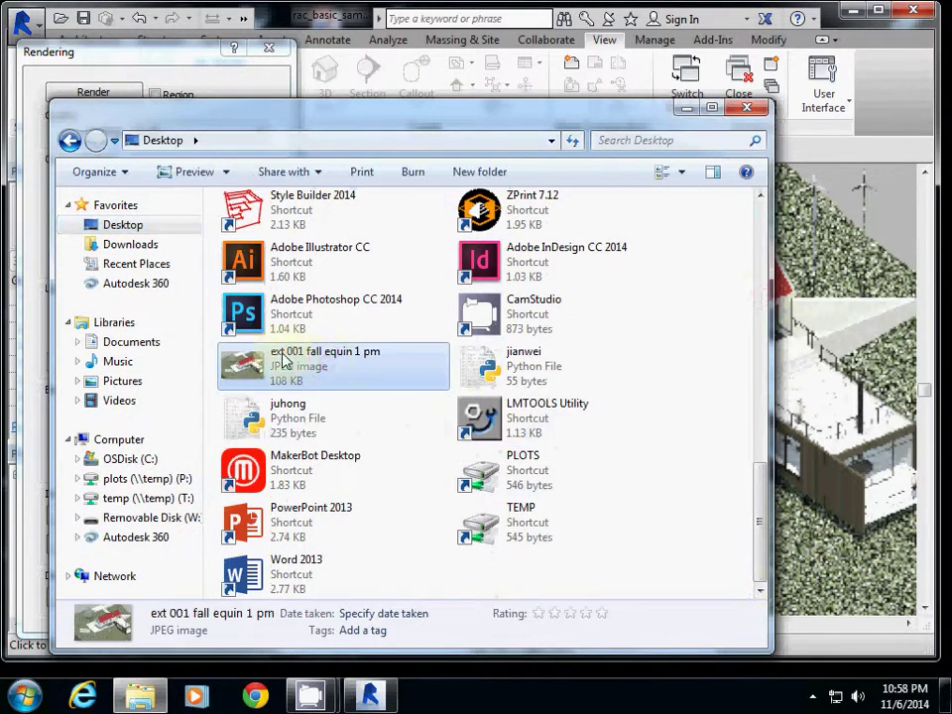
click(252, 84)
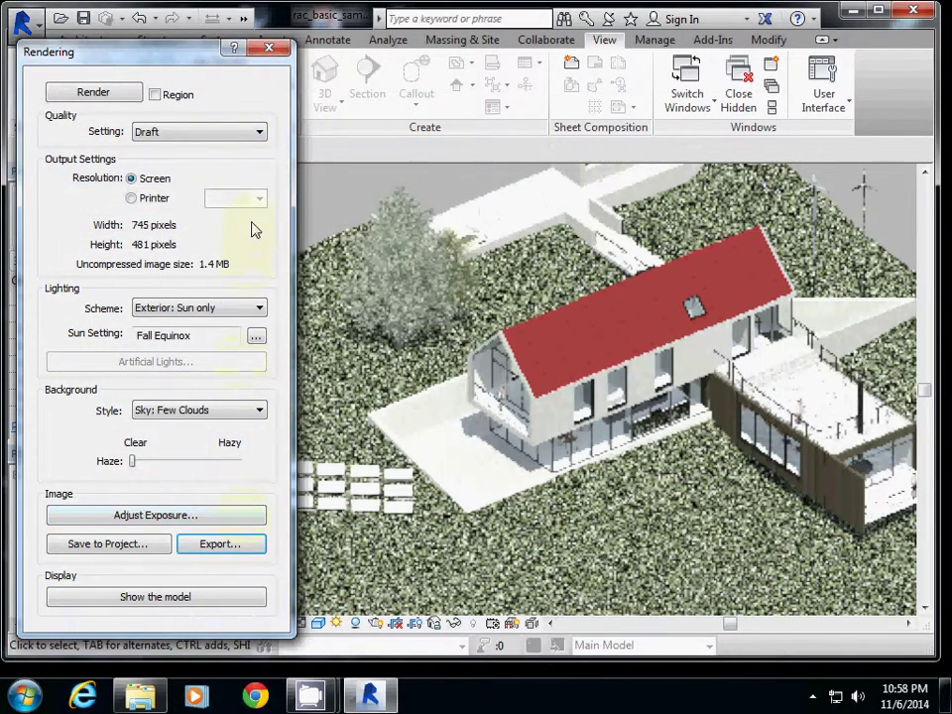
- Close the Rendering dialog and collapse the Floor Plans, 3D Views, Elevations and Sections groups
click(269, 49)
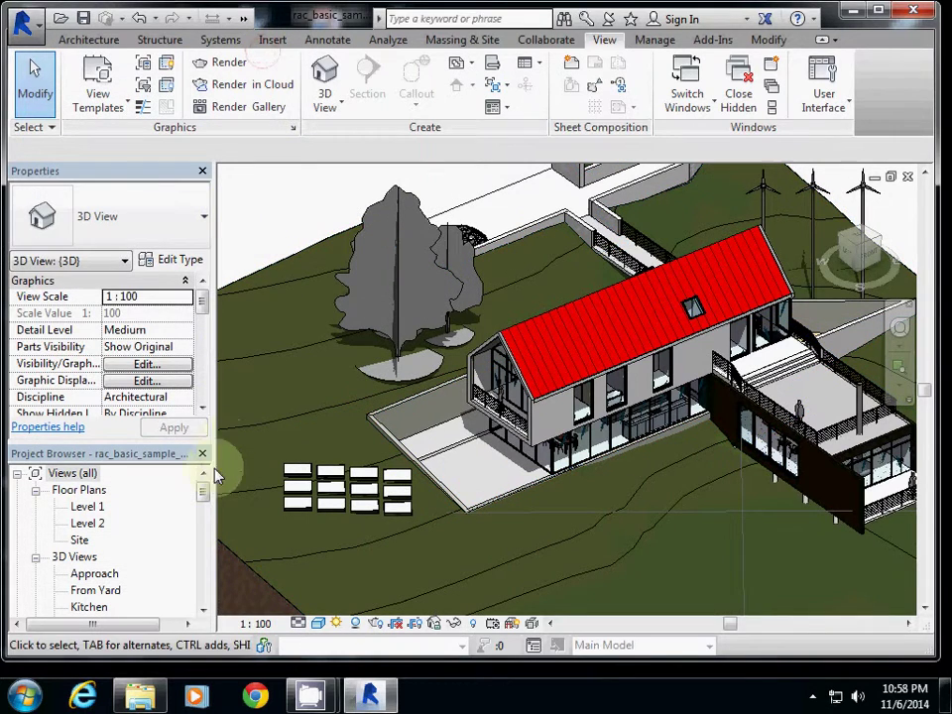
click(34, 490)
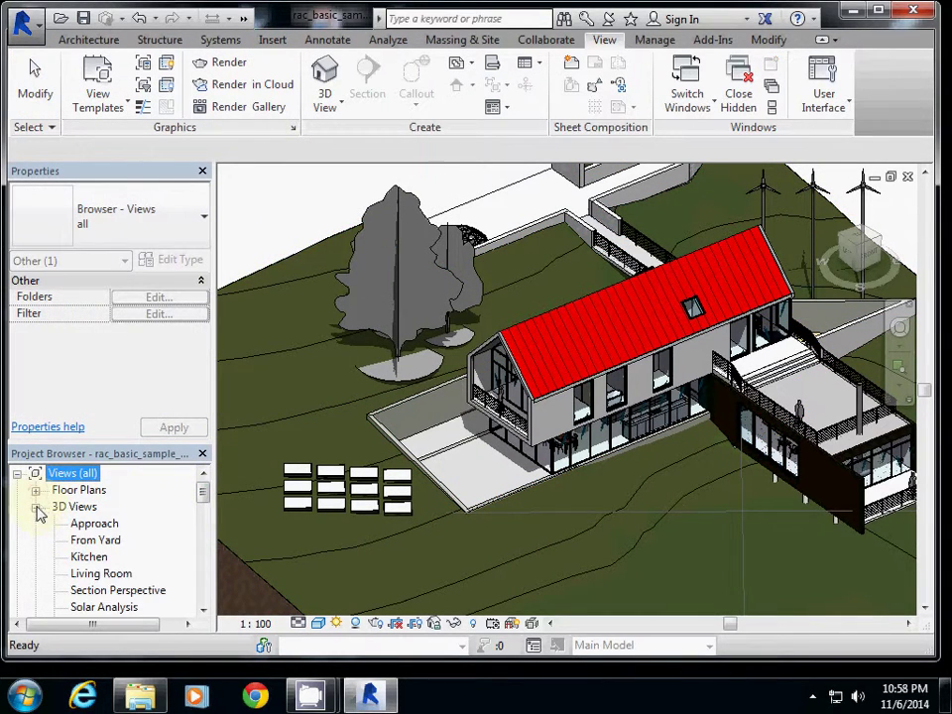
click(35, 507)
click(35, 523)
click(34, 540)
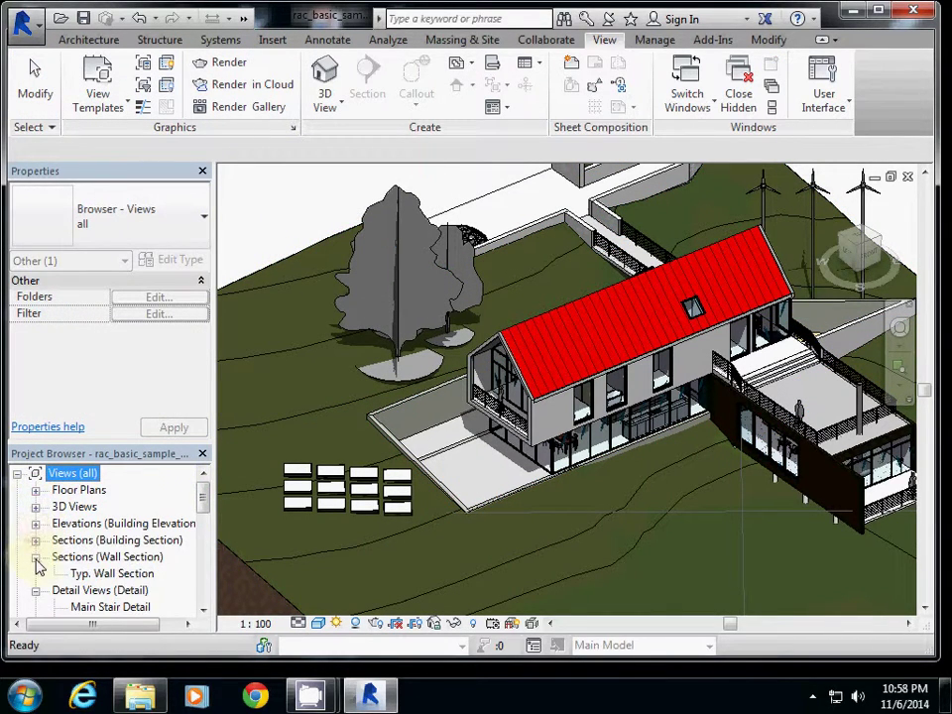
drag(204, 490, 205, 532)
scroll(54, 473, up, 2)
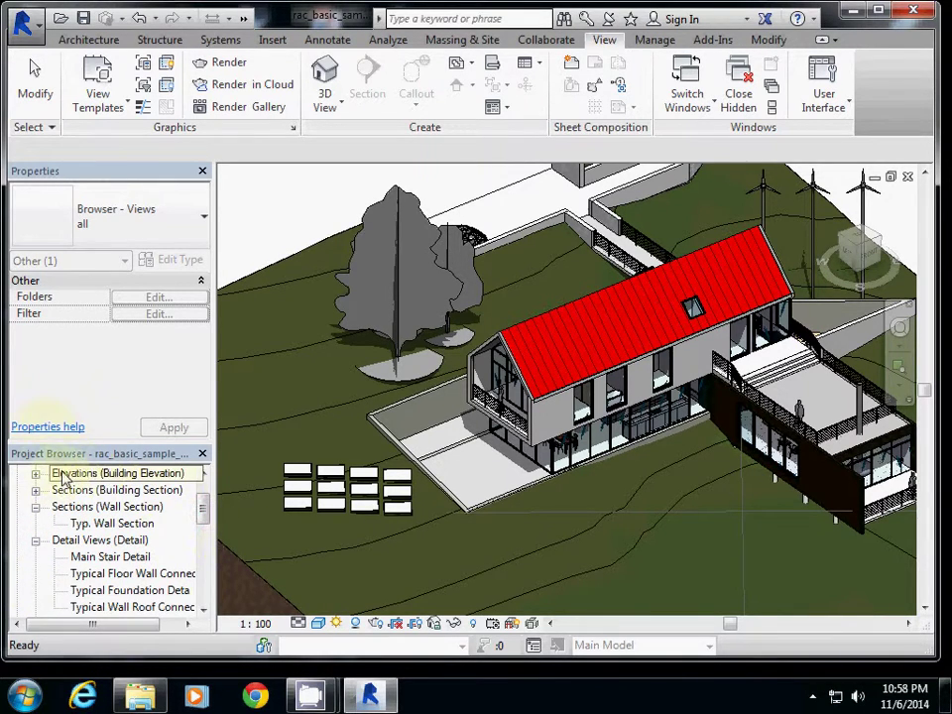
drag(204, 510, 204, 538)
- Open the saved rendering 'ext test 0001' from the Renderings group of the Project Browser
click(96, 494)
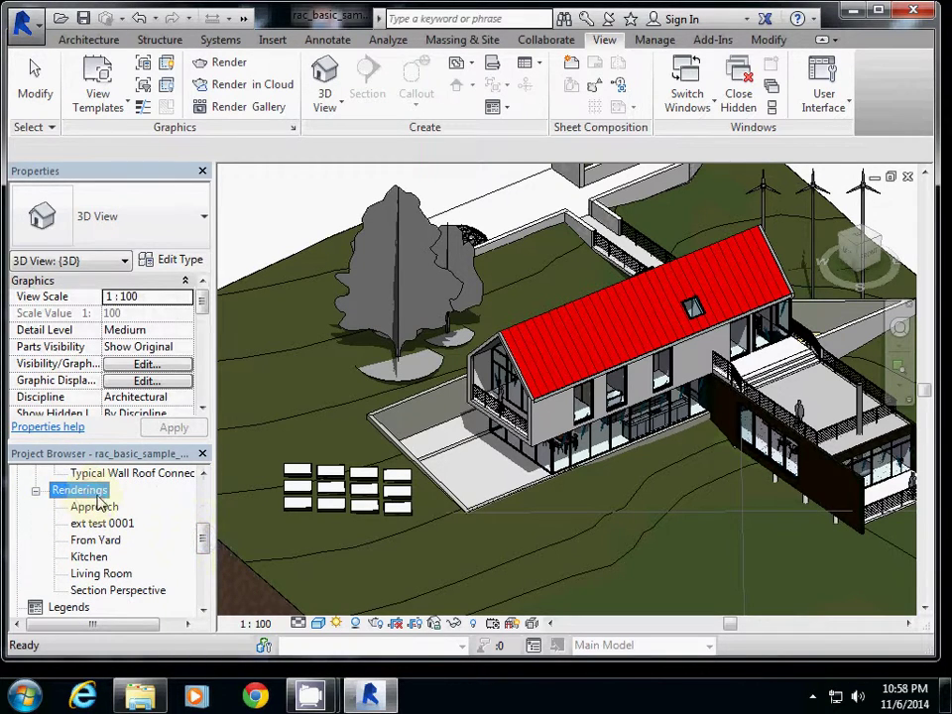
click(106, 525)
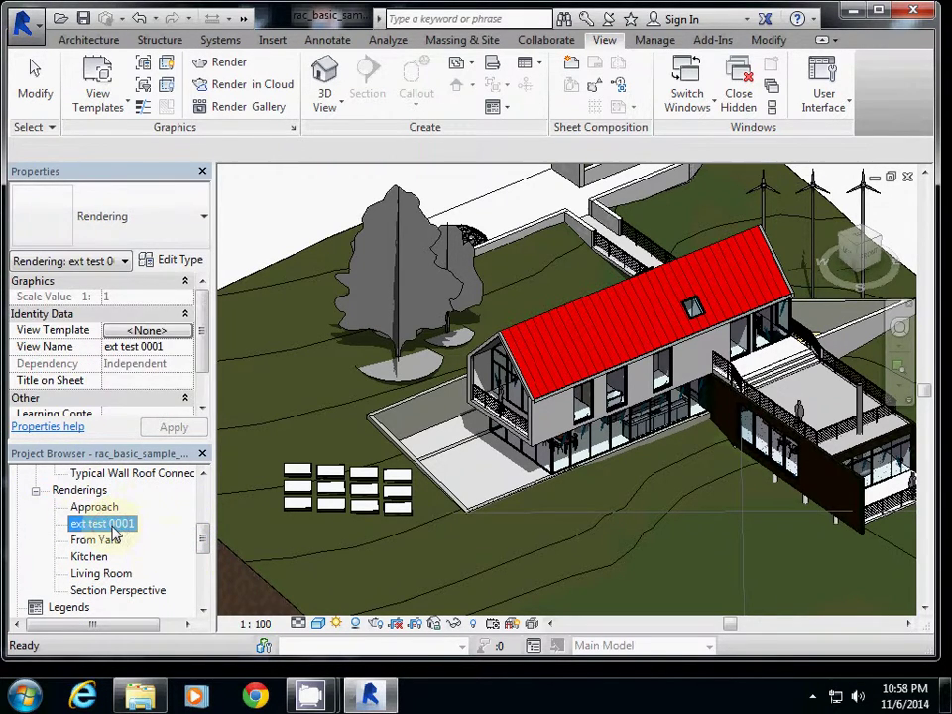
double_click(111, 526)
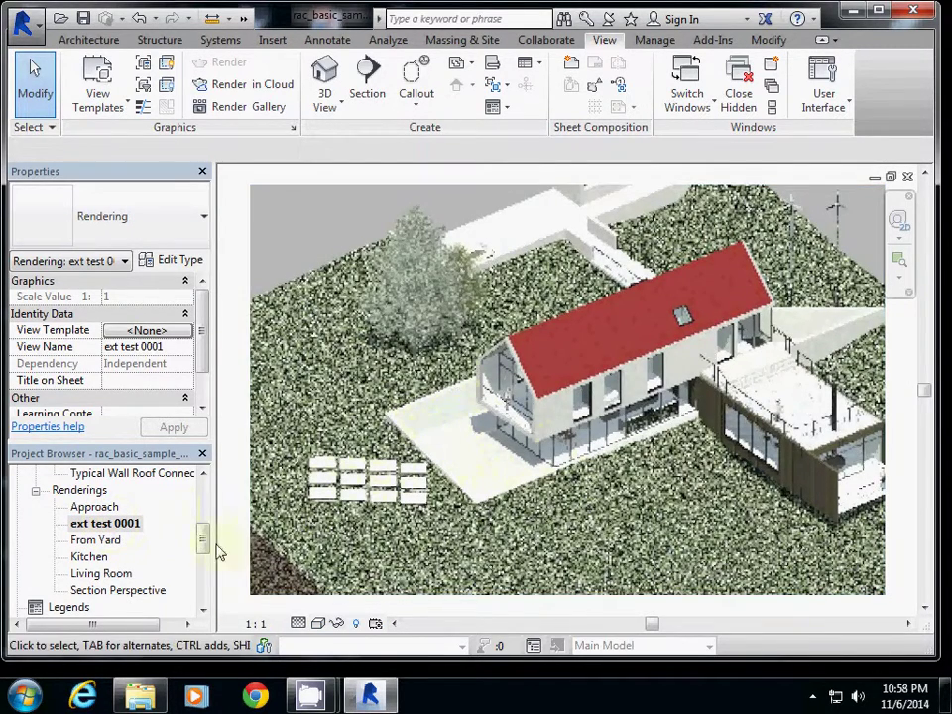
drag(202, 540, 219, 511)
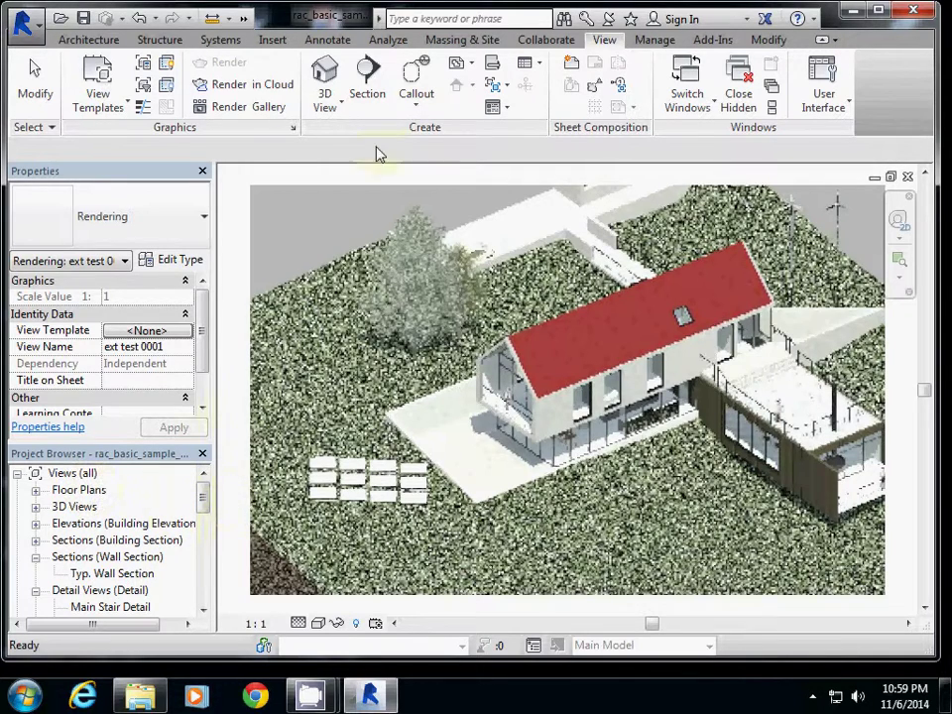
- Return to the default 3D view and set the Fall Equinox sun time to 5:00 PM
click(325, 79)
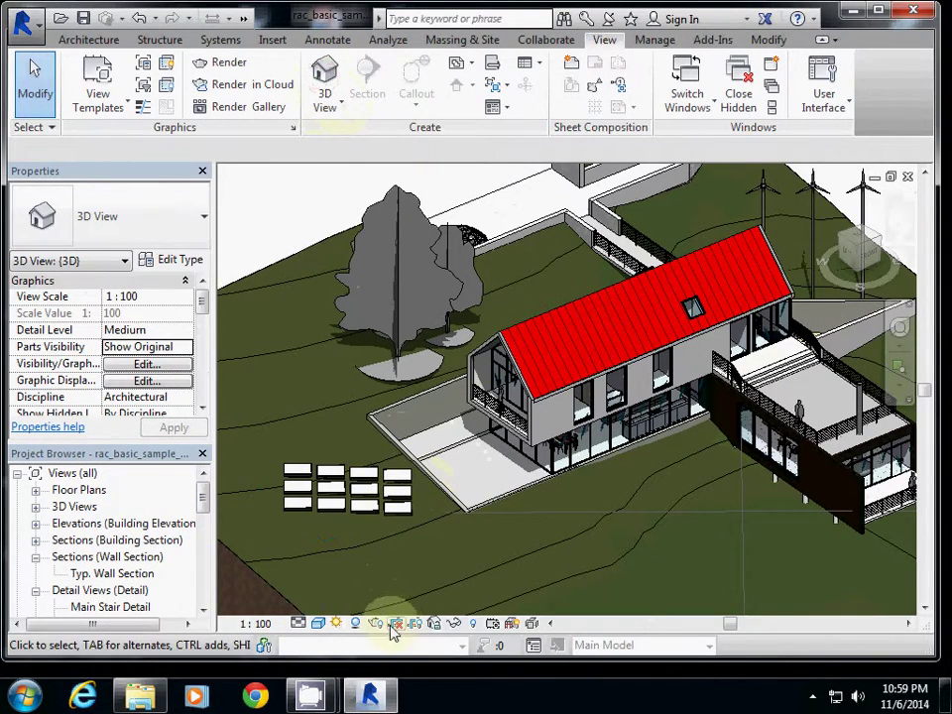
click(337, 622)
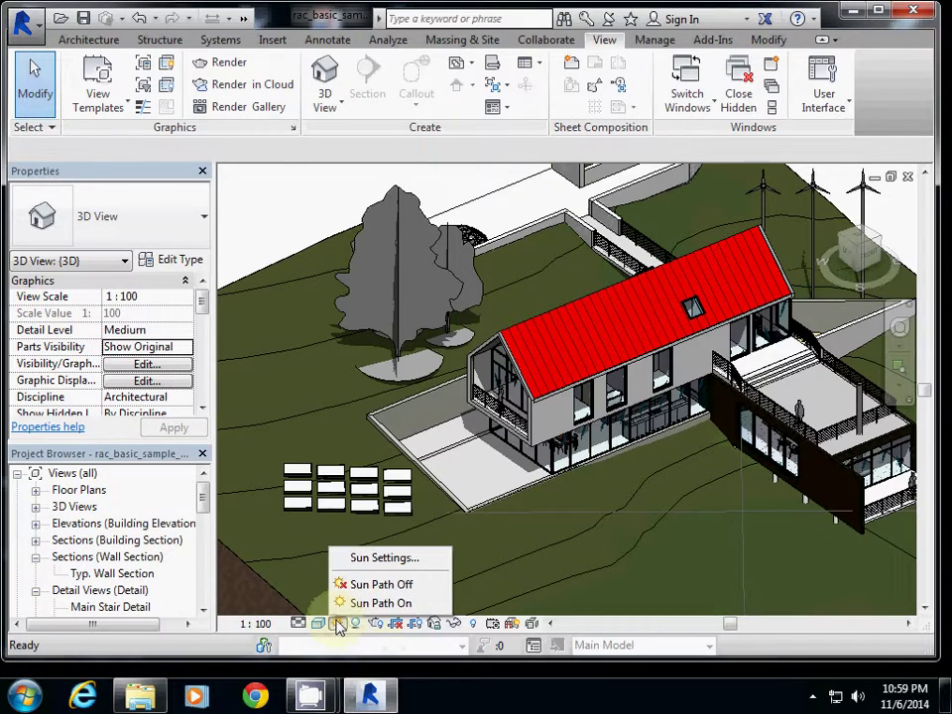
click(375, 558)
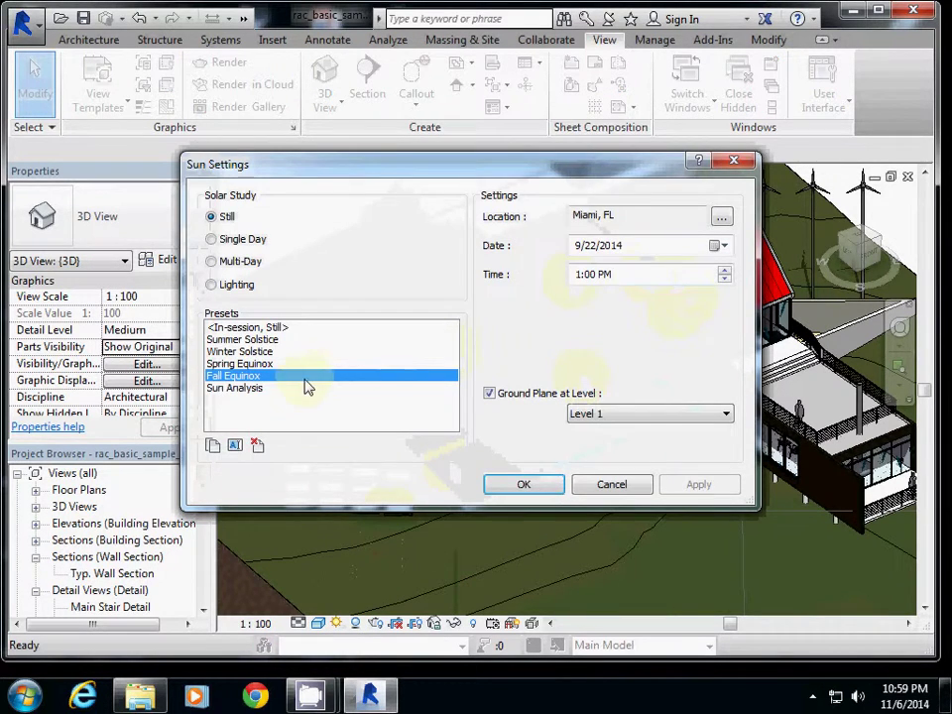
click(725, 271)
click(725, 271)
click(725, 270)
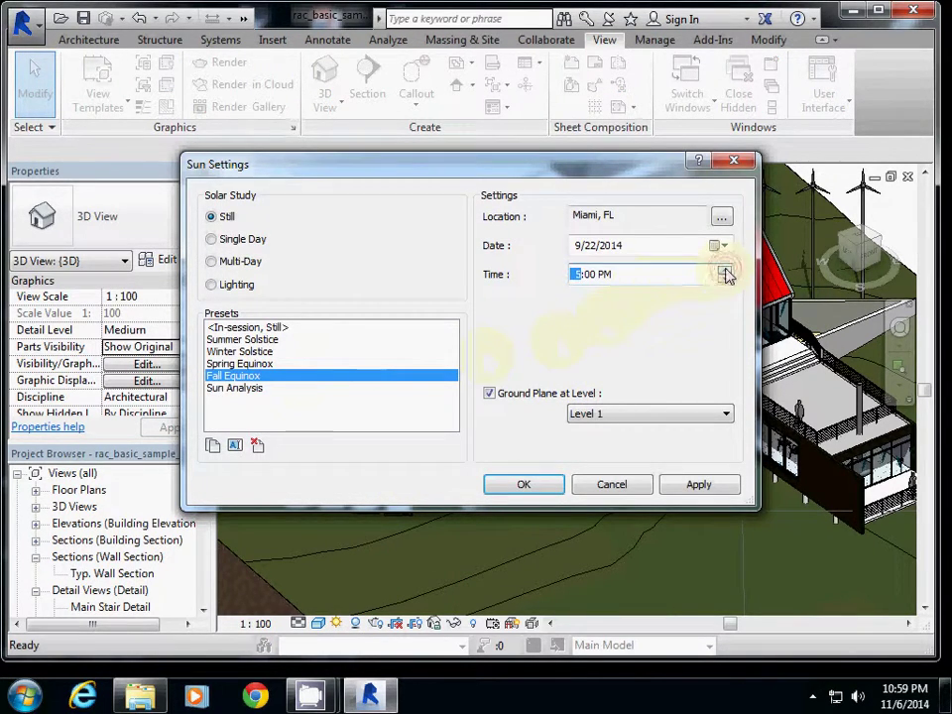
click(543, 486)
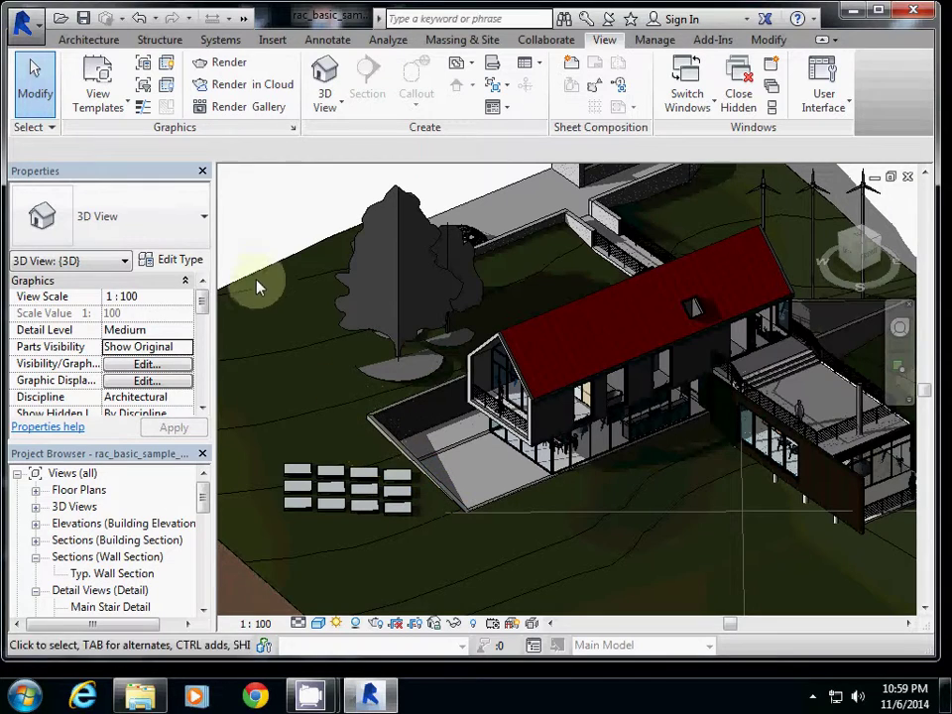
- Set render quality to Medium and, after trying Printer 300 DPI, keep Screen output at 745 x 481
click(376, 625)
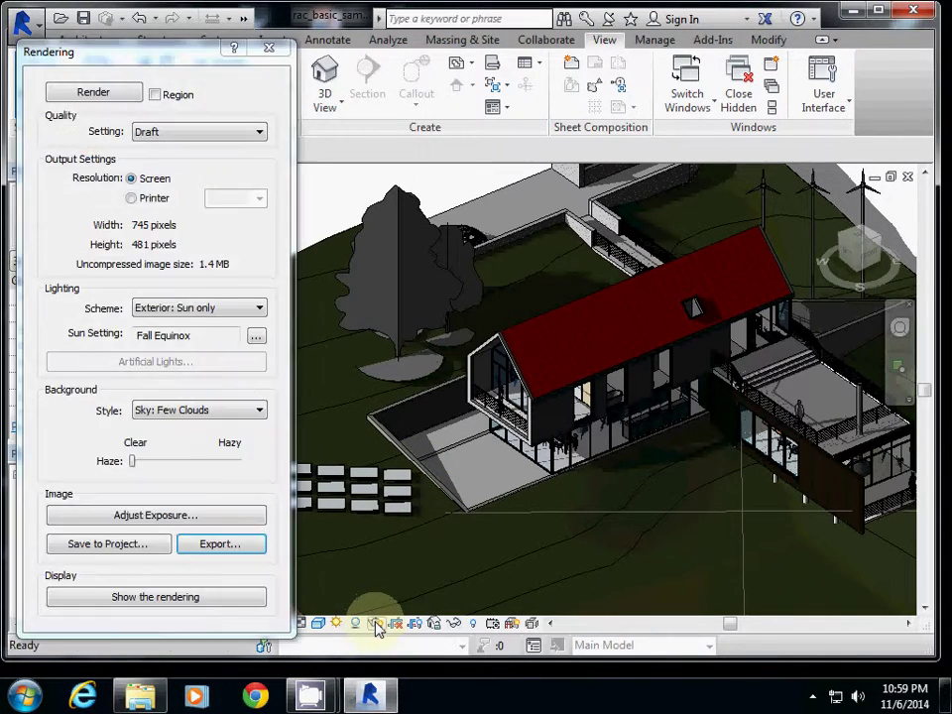
click(172, 141)
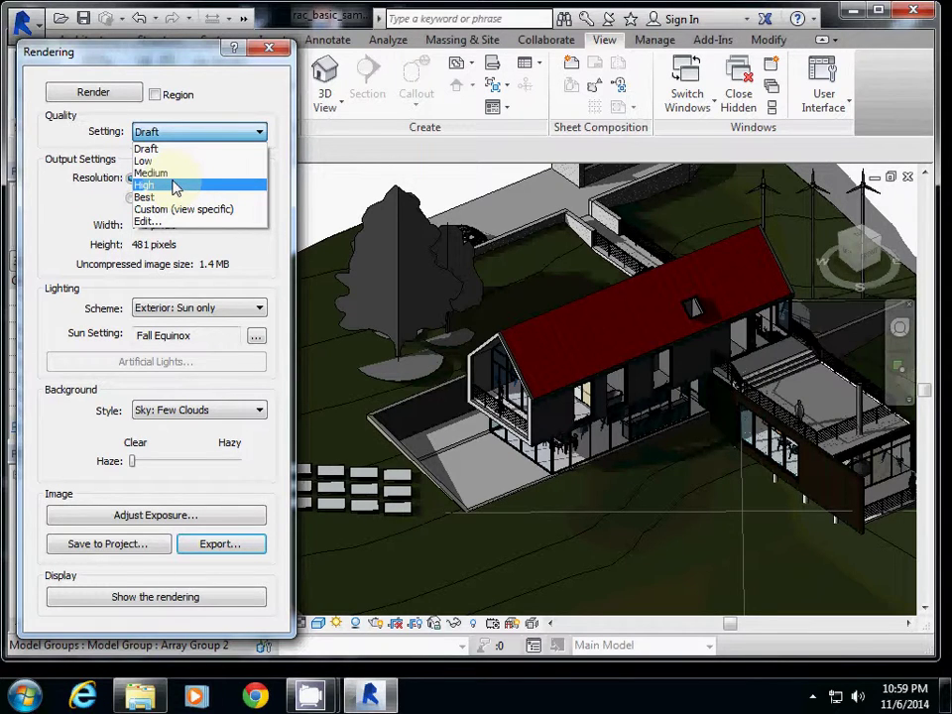
click(178, 175)
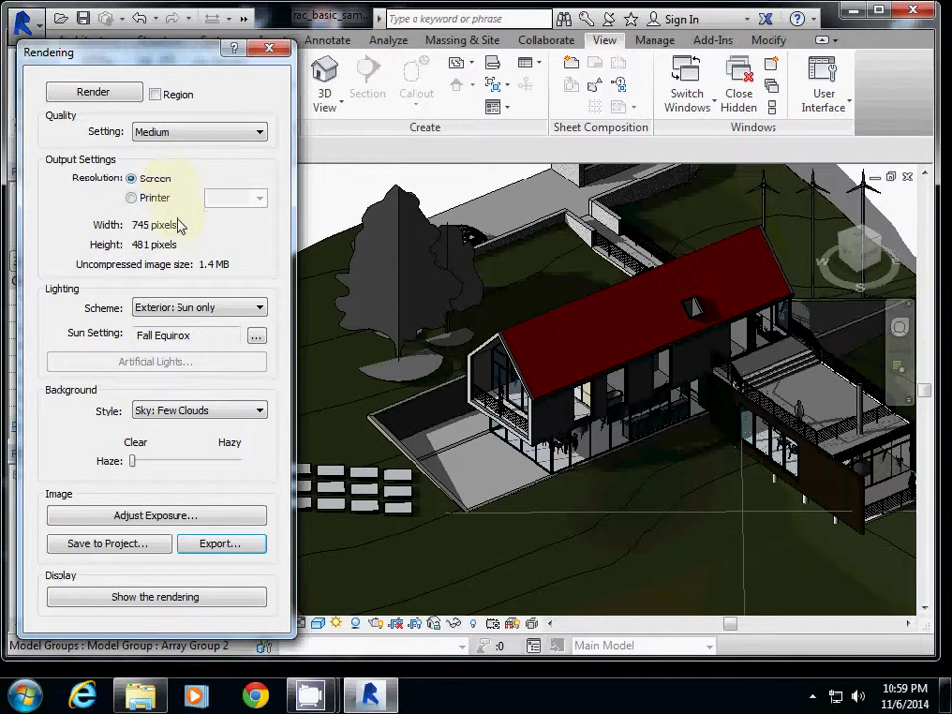
click(132, 198)
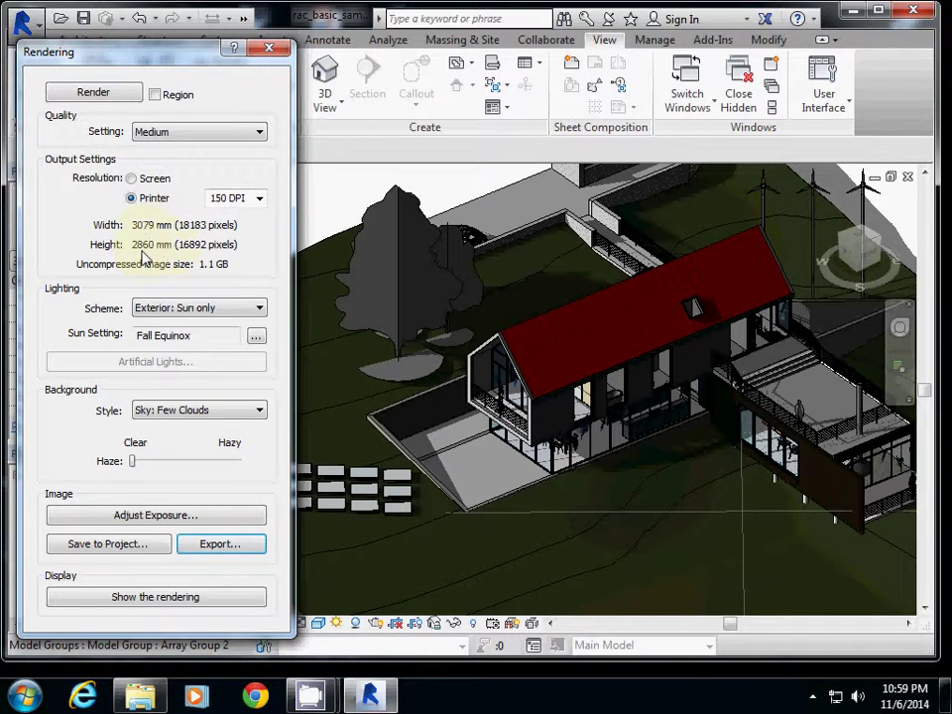
click(258, 198)
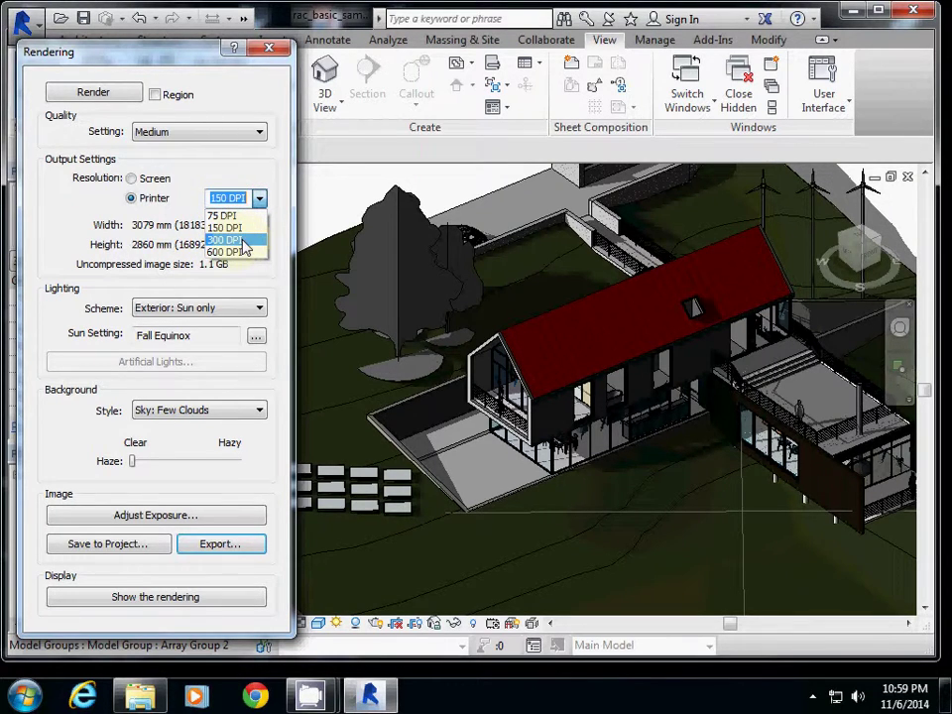
click(250, 240)
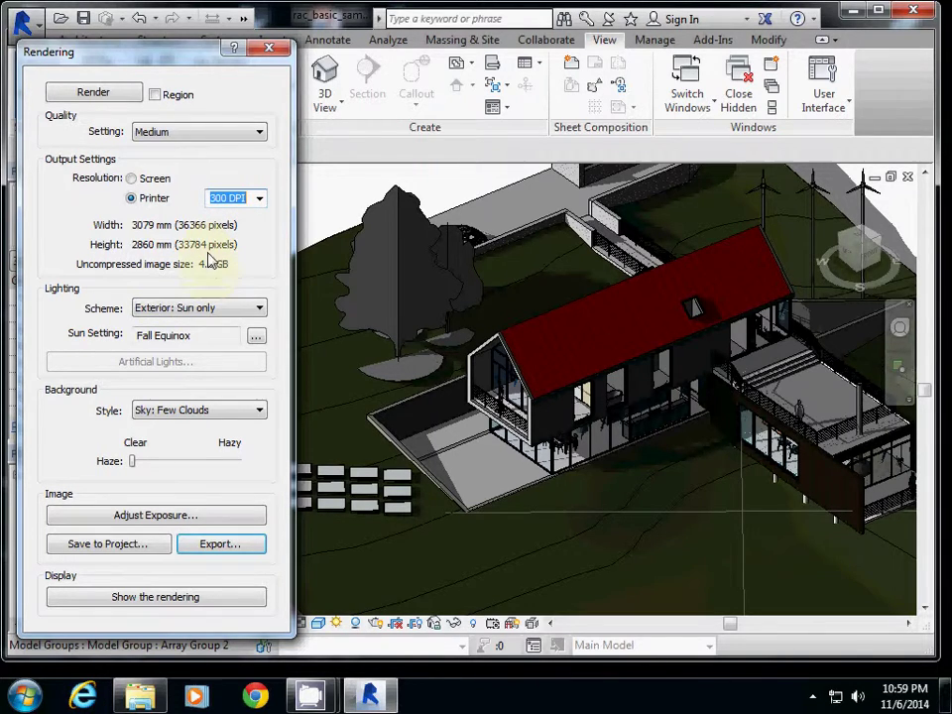
click(142, 182)
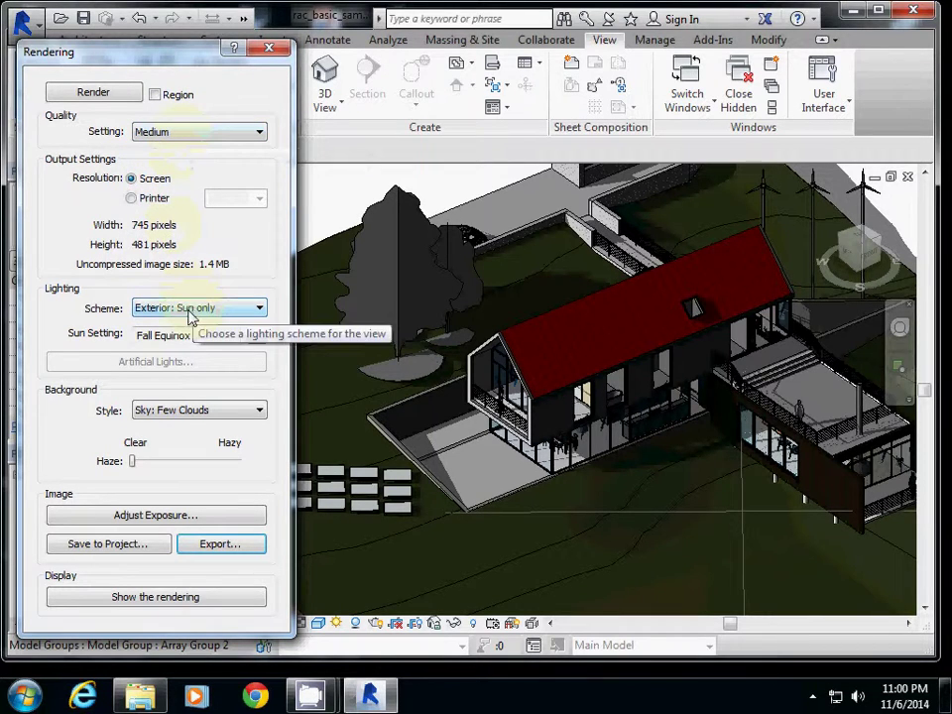
- Render the view at Medium quality with Sun only, Fall Equinox and a Few Clouds sky
click(96, 95)
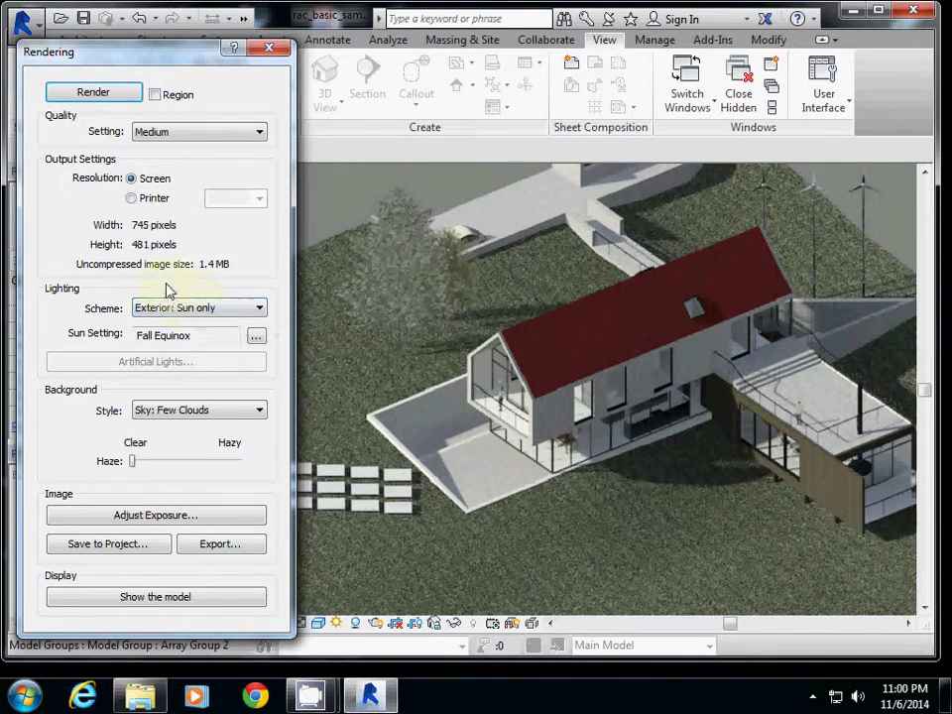
- Switch render quality to High and enable Region rendering, with the model view orbited and zoomed out
click(181, 140)
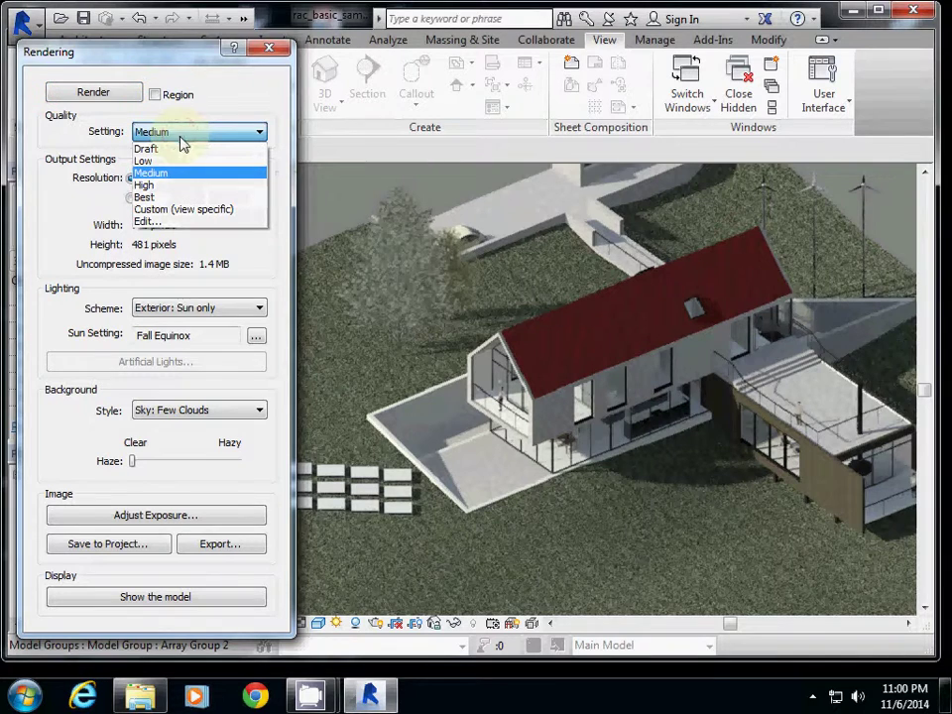
click(163, 188)
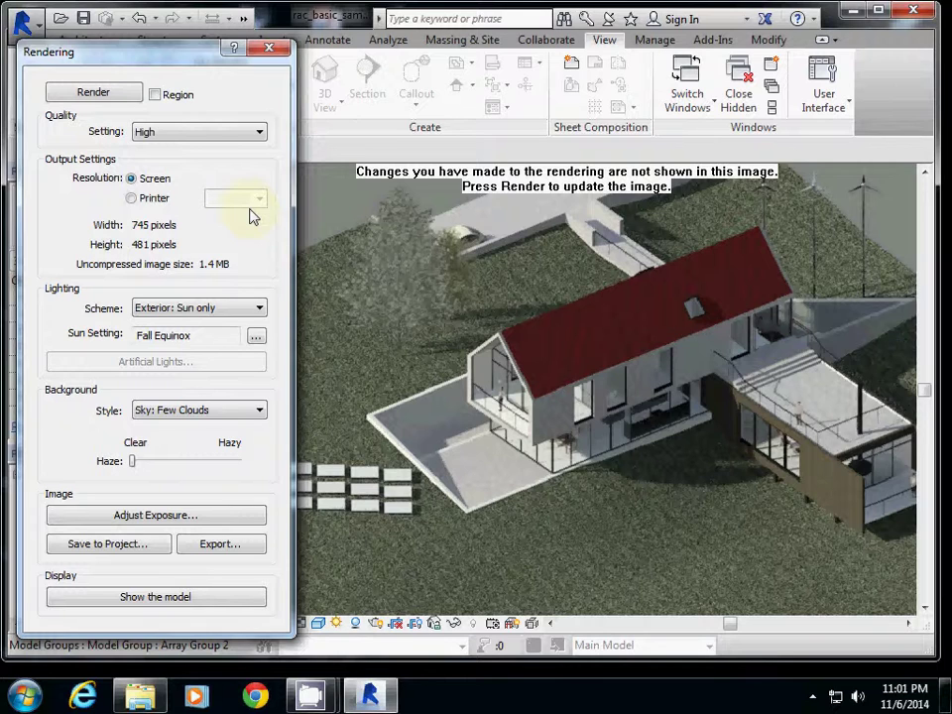
click(177, 98)
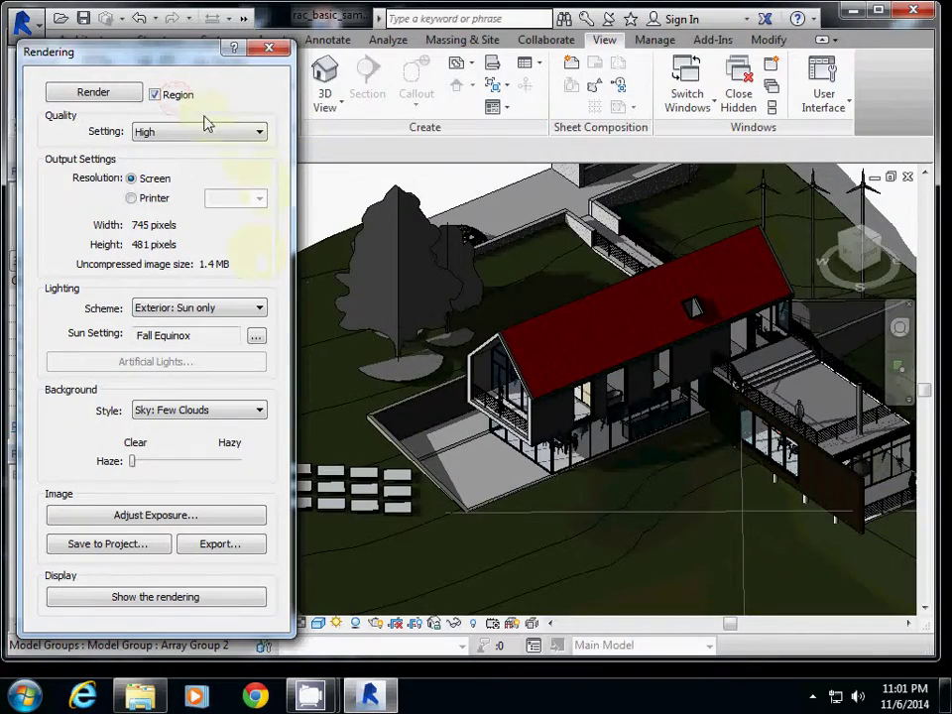
shift+middle_drag(420, 337, 547, 334)
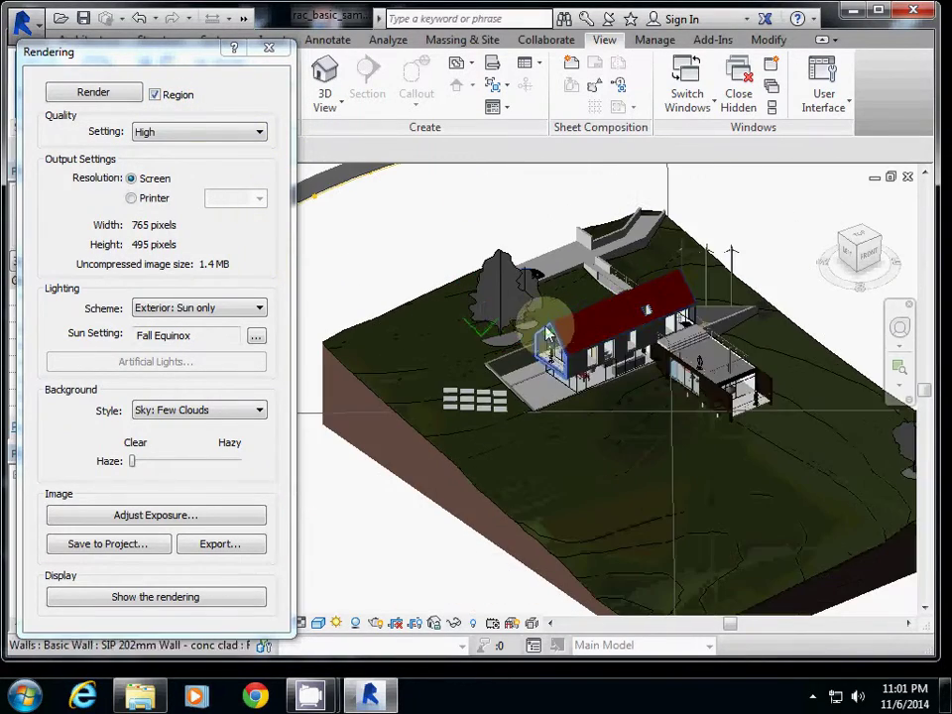
scroll(545, 337, down, 5)
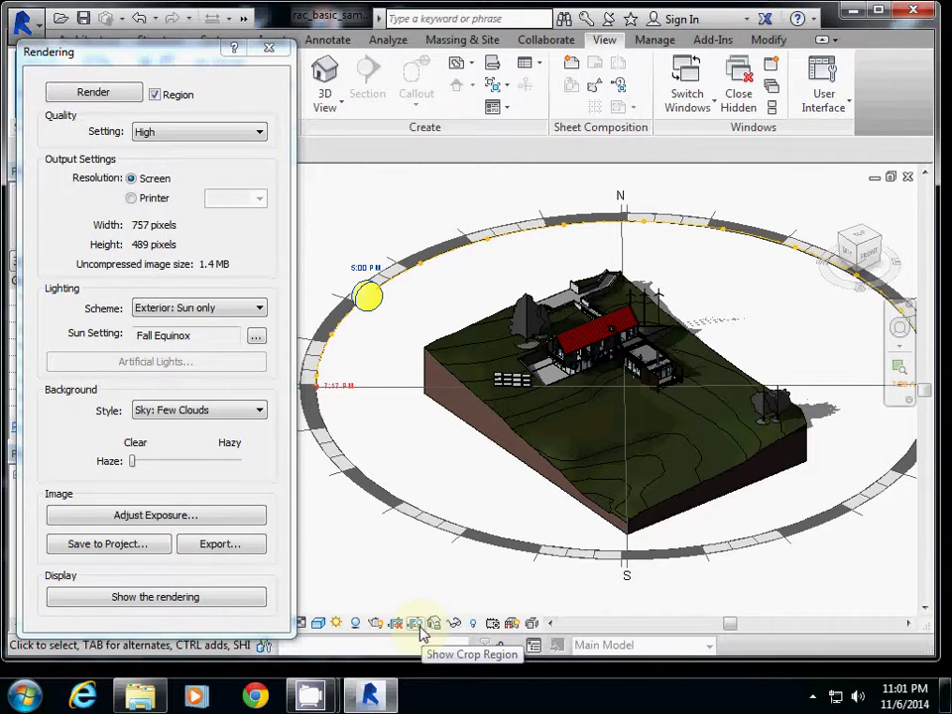
- Show the 3D view's crop region and select its boundary
click(415, 631)
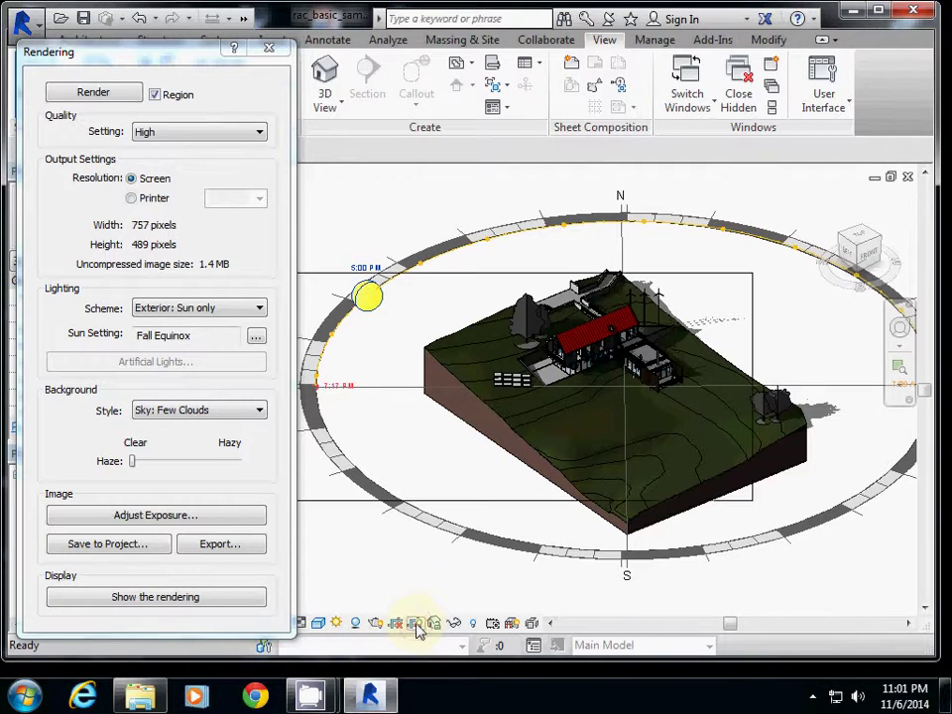
scroll(464, 469, down, 2)
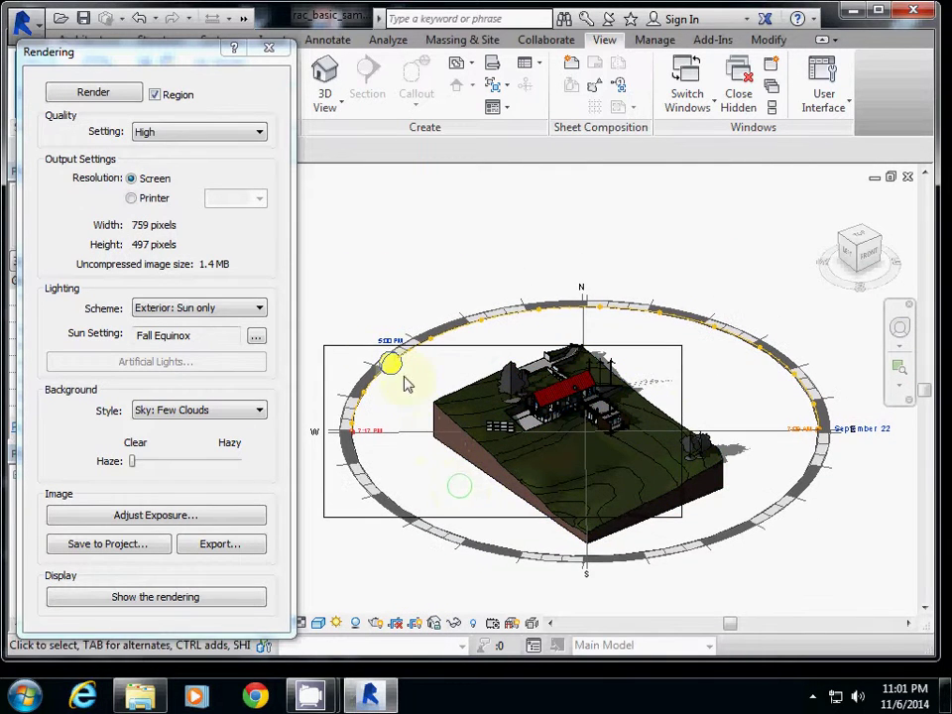
click(351, 353)
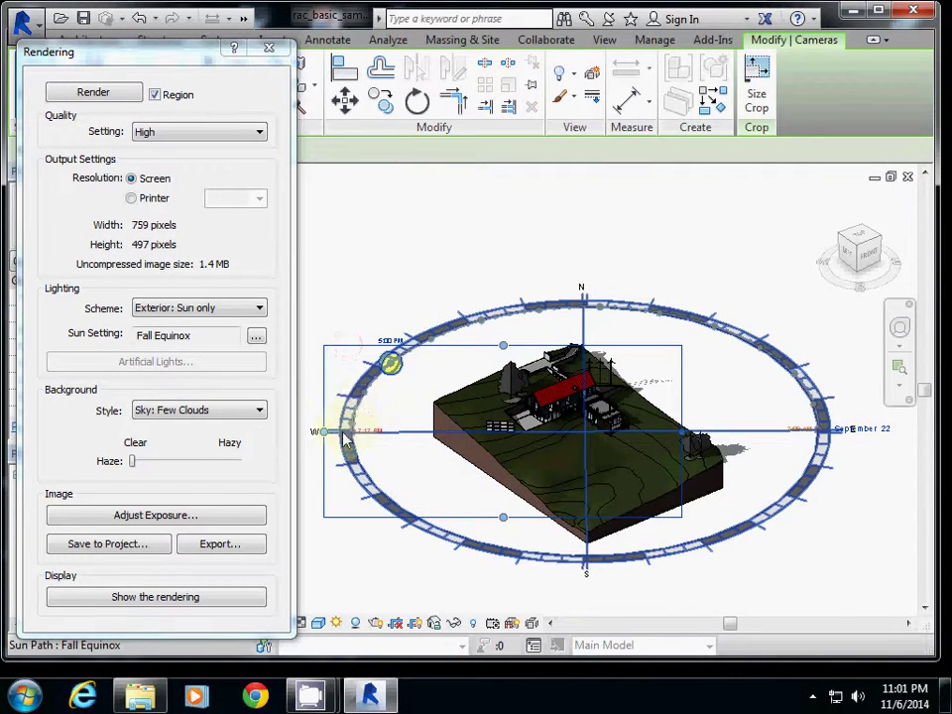
click(335, 486)
click(341, 518)
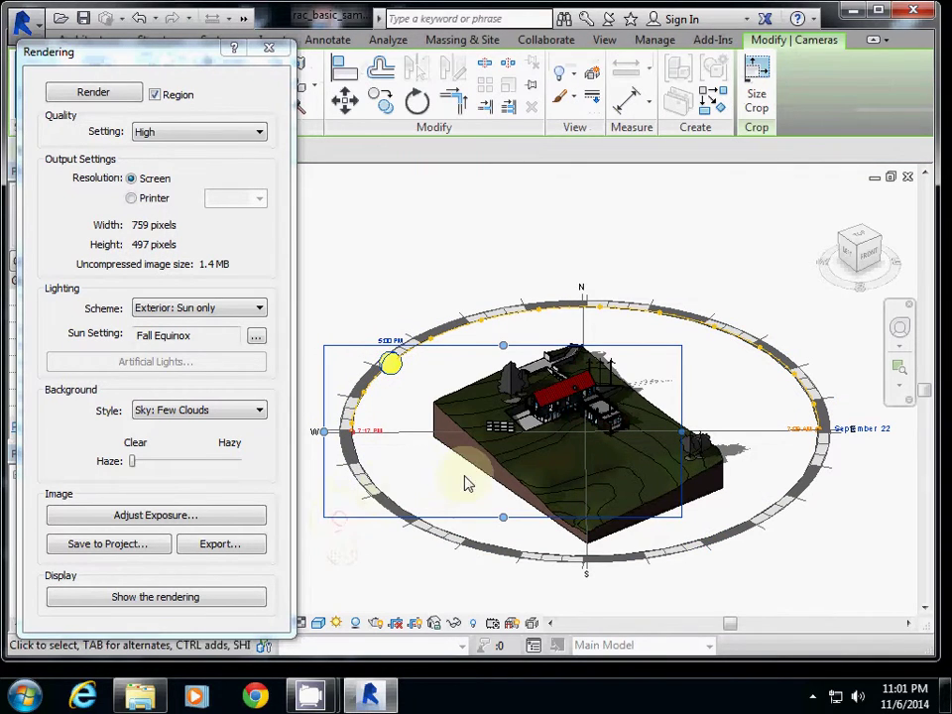
- Drag the crop edges in to tightly frame the glazed gable-end entrance terrace
drag(397, 432, 495, 432)
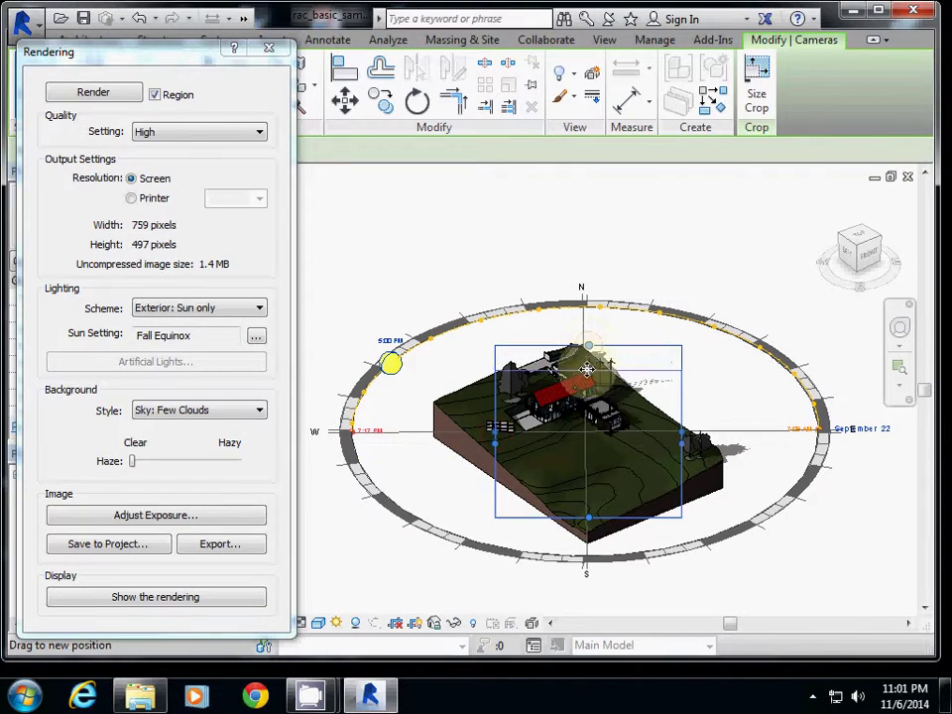
drag(590, 349, 590, 390)
drag(682, 454, 548, 464)
drag(520, 514, 520, 421)
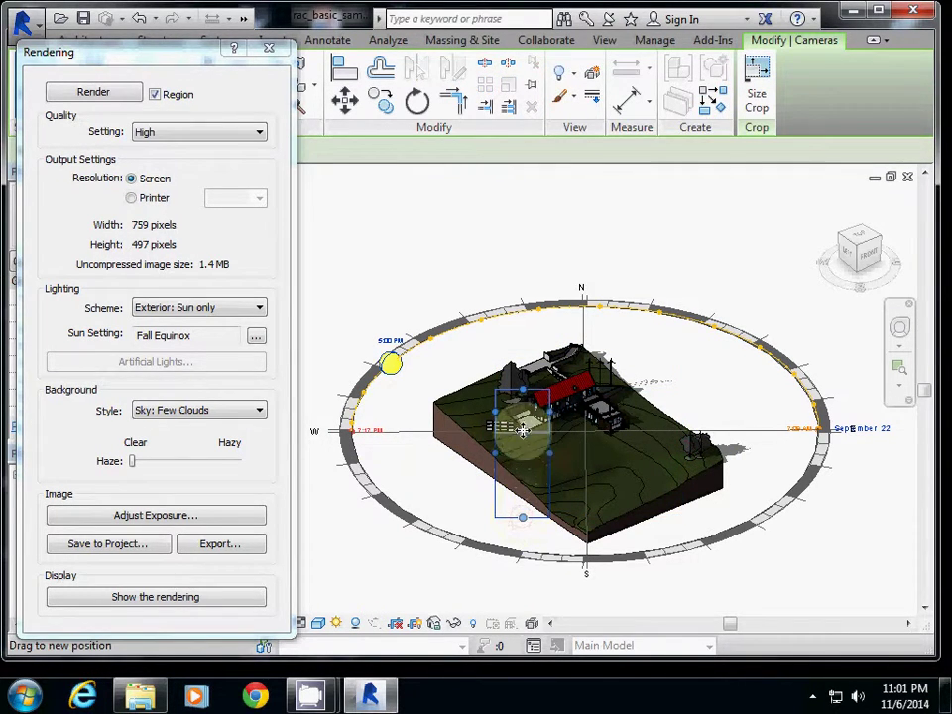
scroll(516, 417, up, 5)
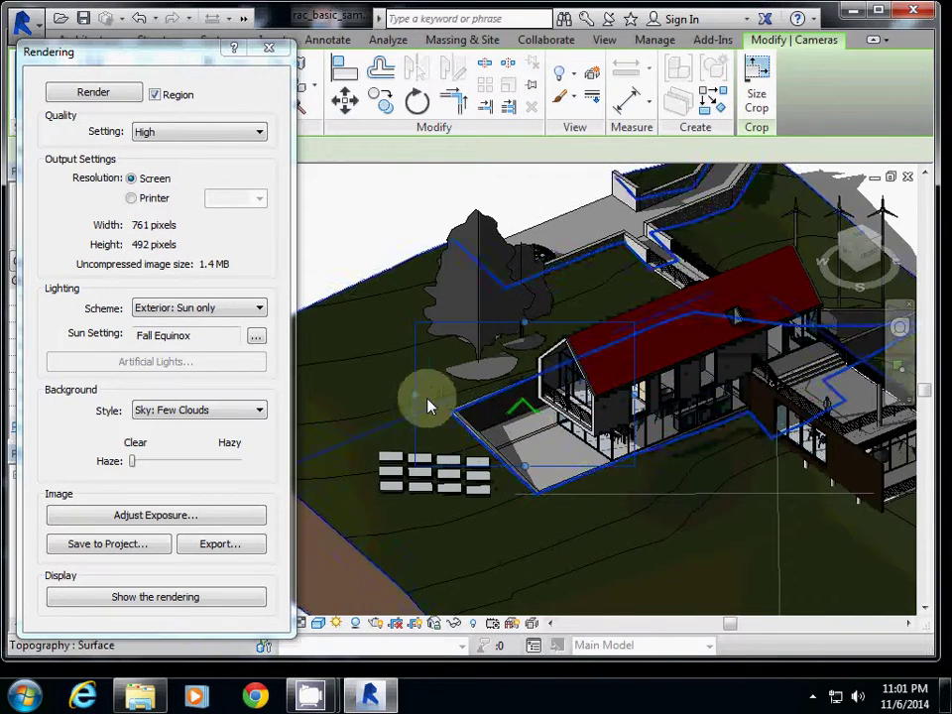
drag(415, 393, 476, 402)
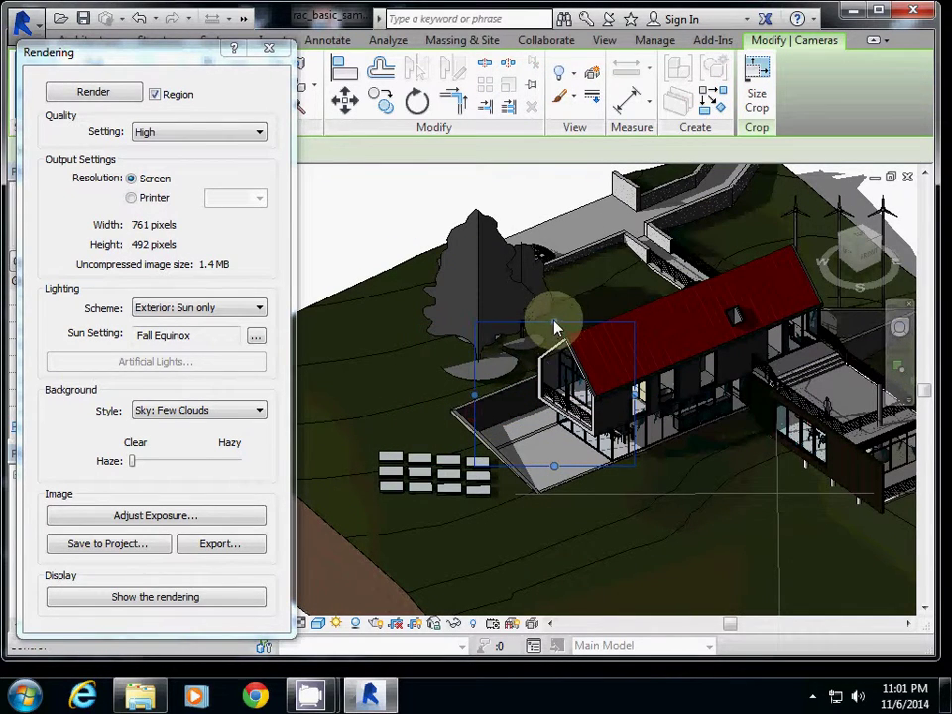
drag(555, 327, 557, 457)
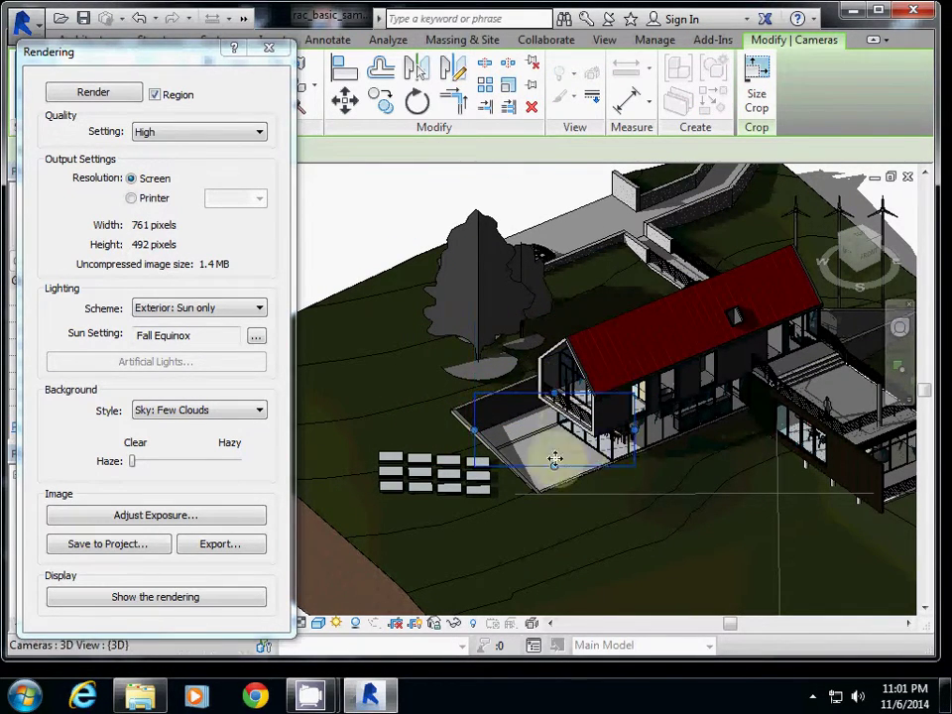
drag(474, 427, 514, 443)
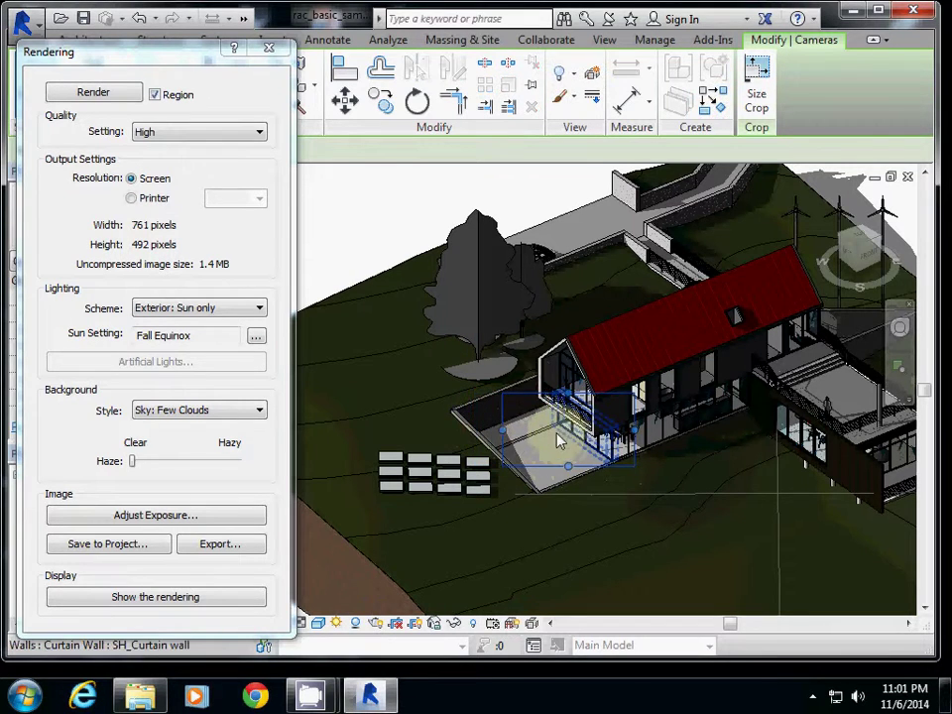
drag(512, 396, 504, 397)
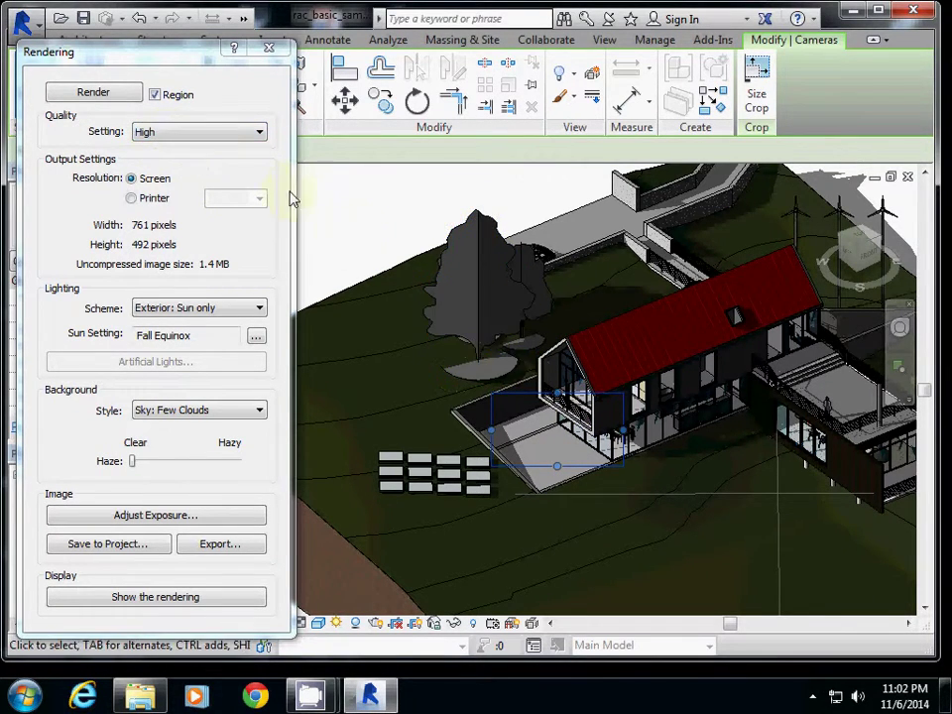
scroll(543, 436, up, 3)
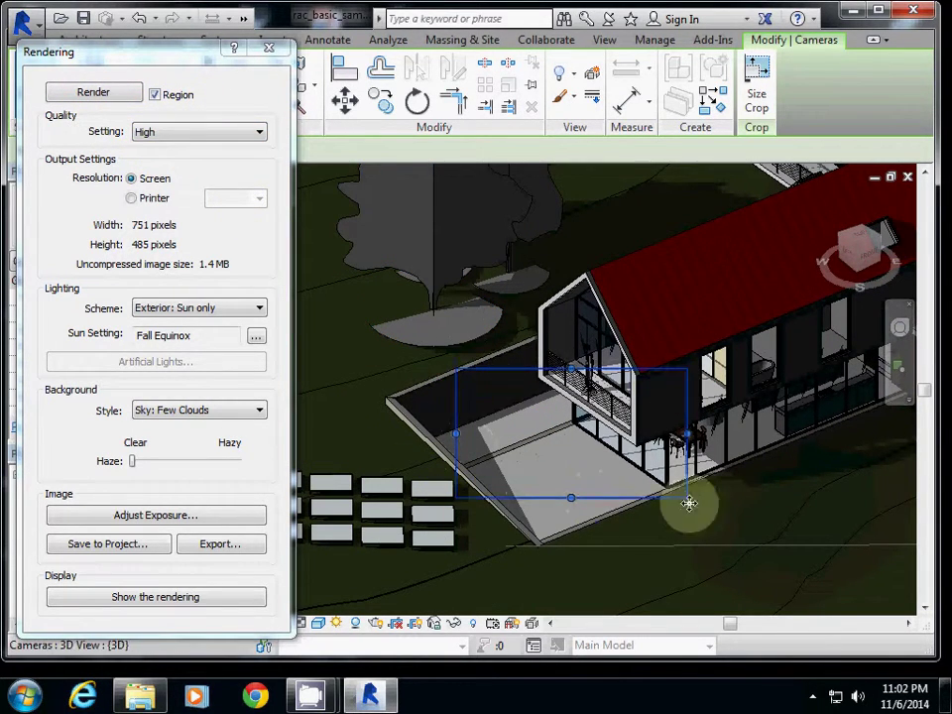
- Start a High-quality region render, then stop it at about 59%
click(89, 92)
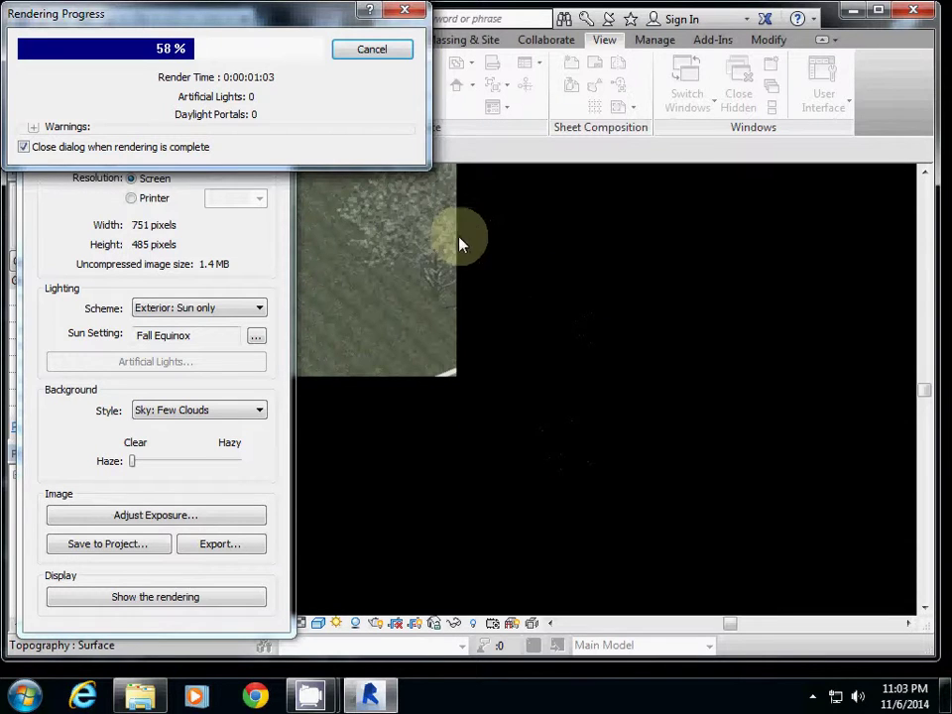
click(382, 52)
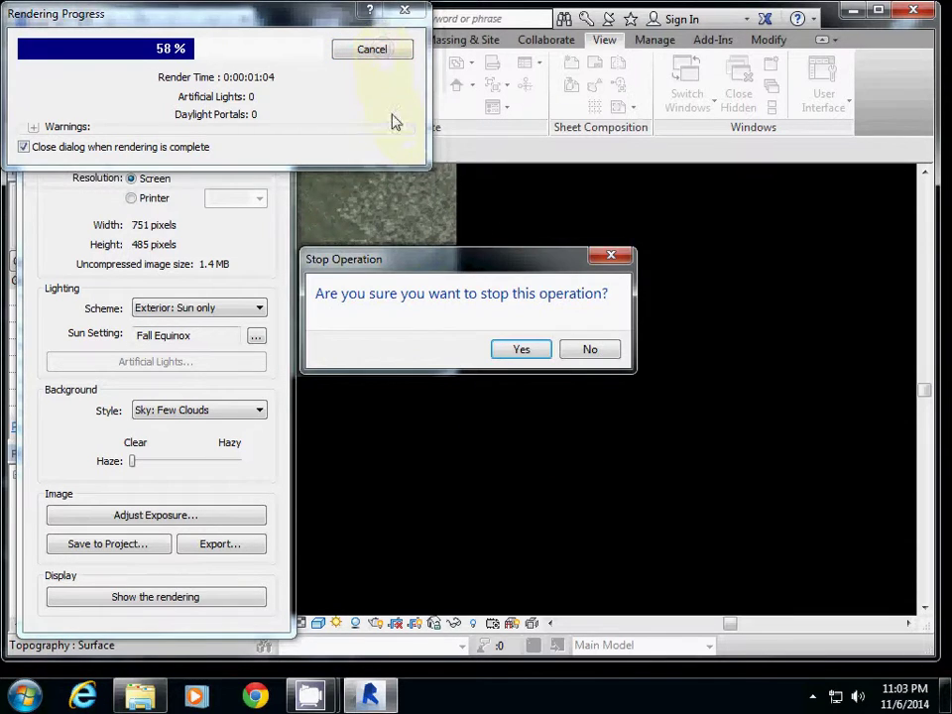
click(524, 351)
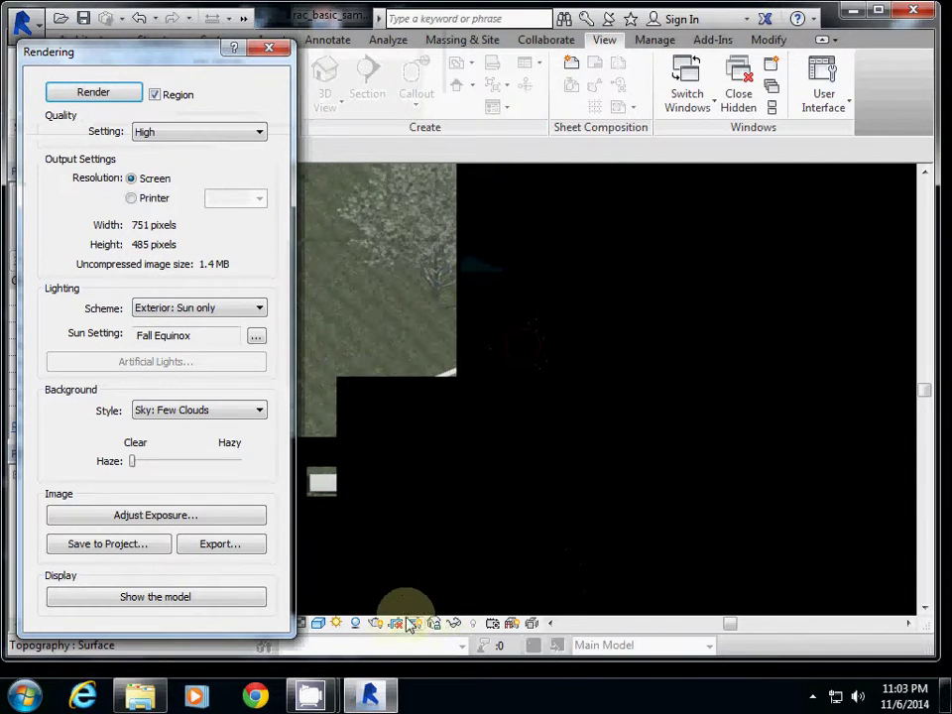
click(396, 625)
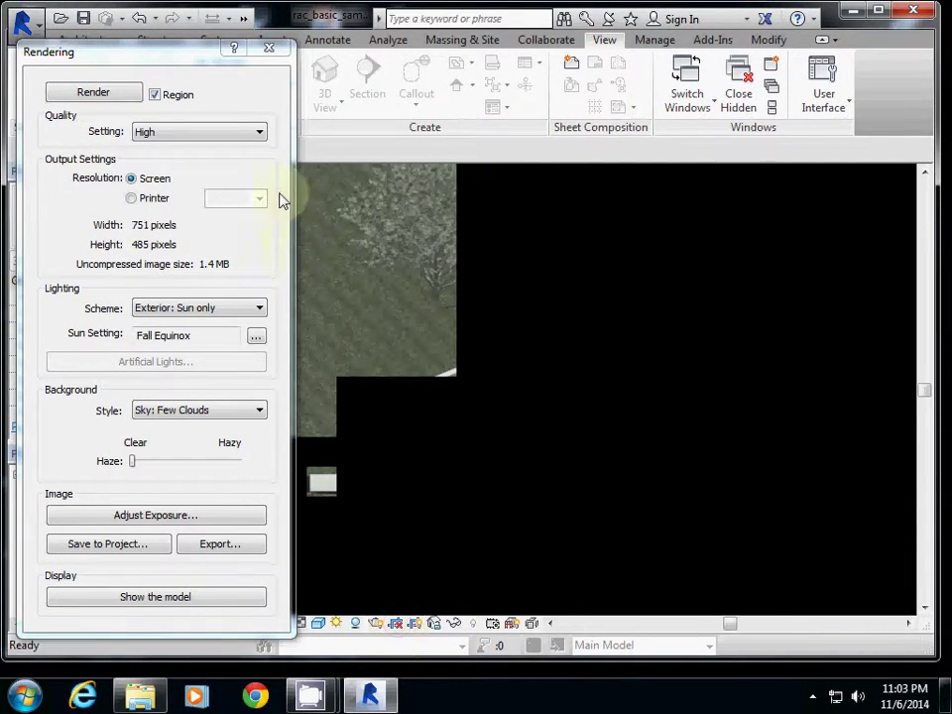
- Crop the view to the entrance region and complete a High-quality 248 x 138 region render
click(270, 49)
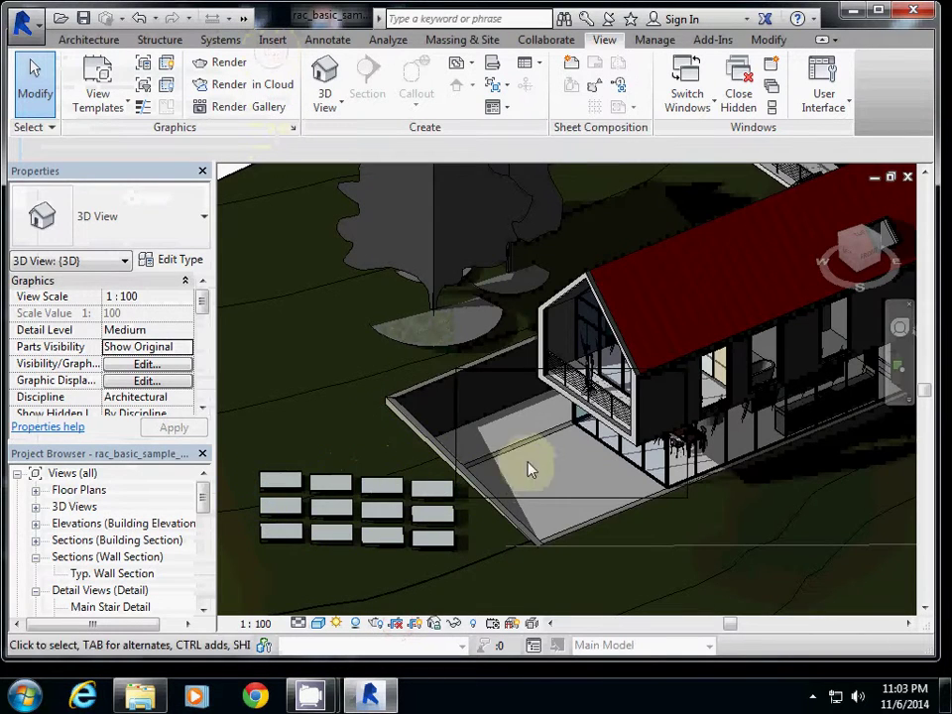
click(397, 625)
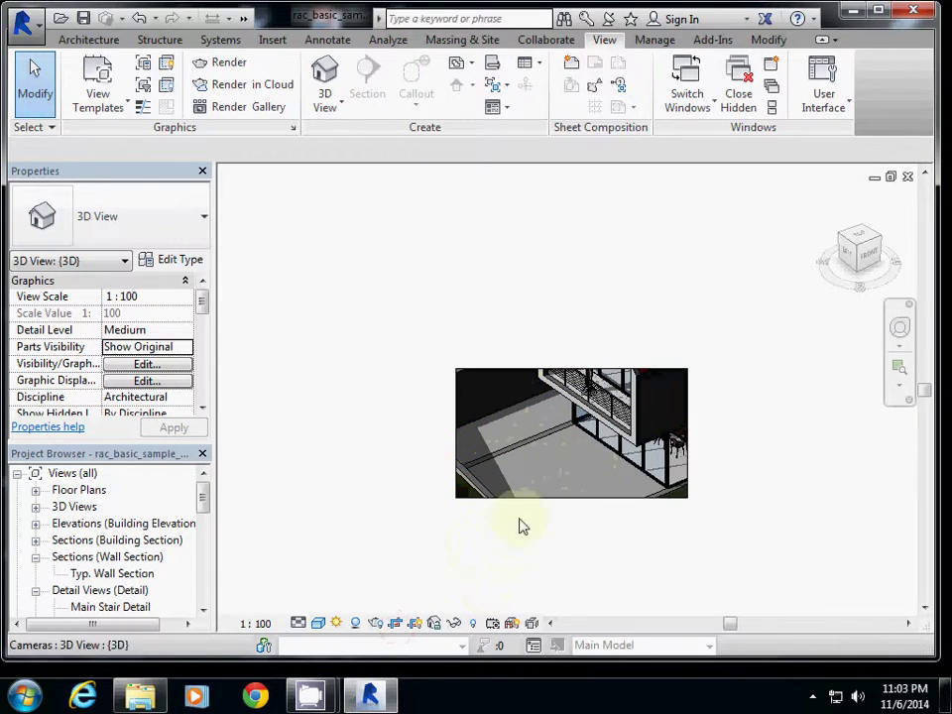
click(375, 623)
click(114, 91)
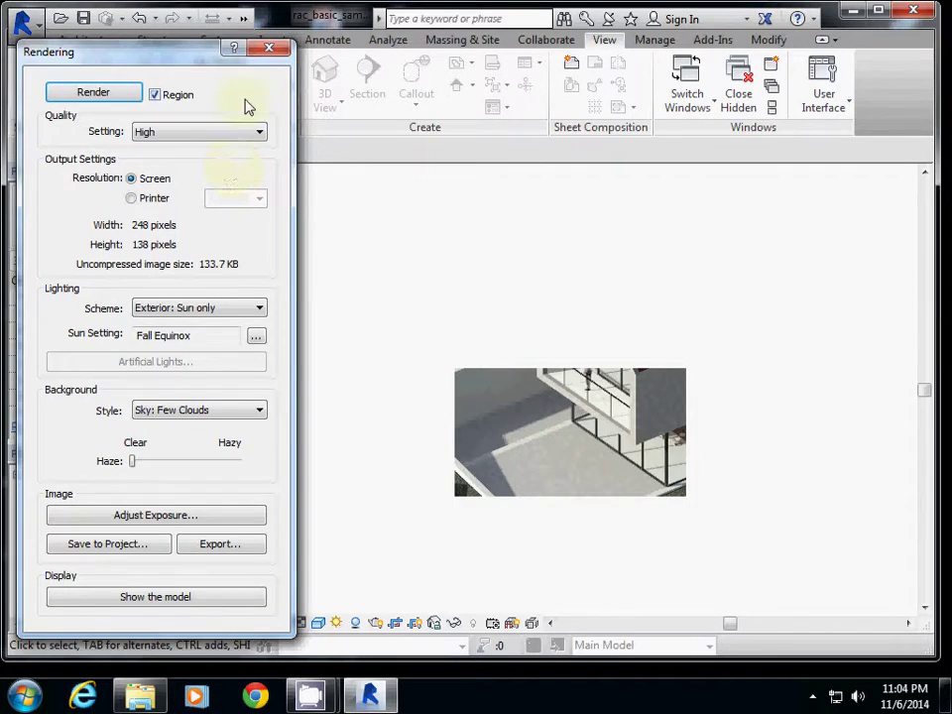
click(269, 49)
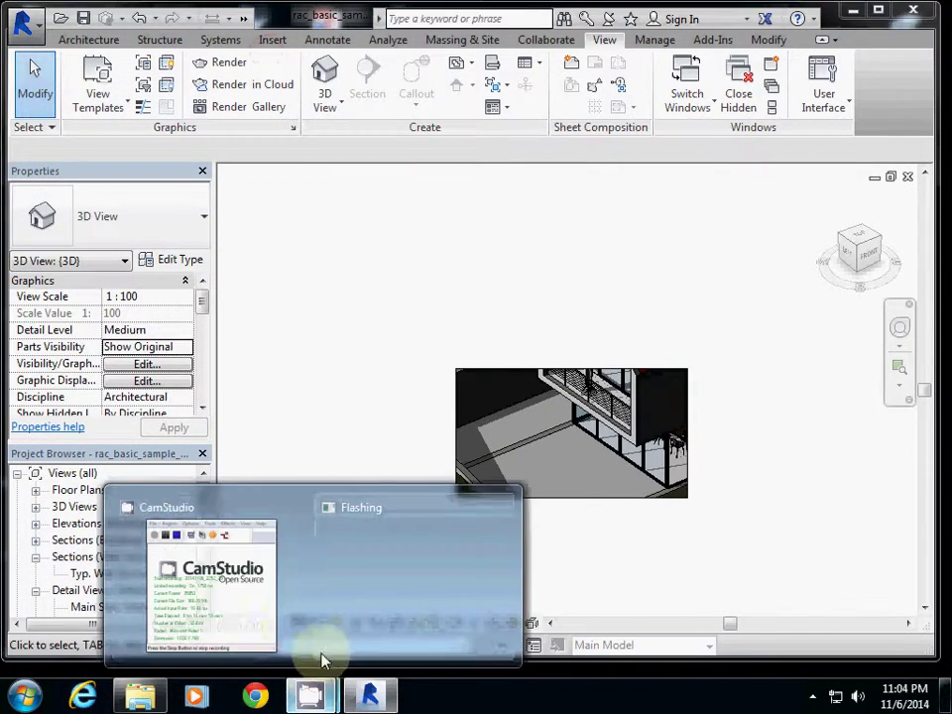